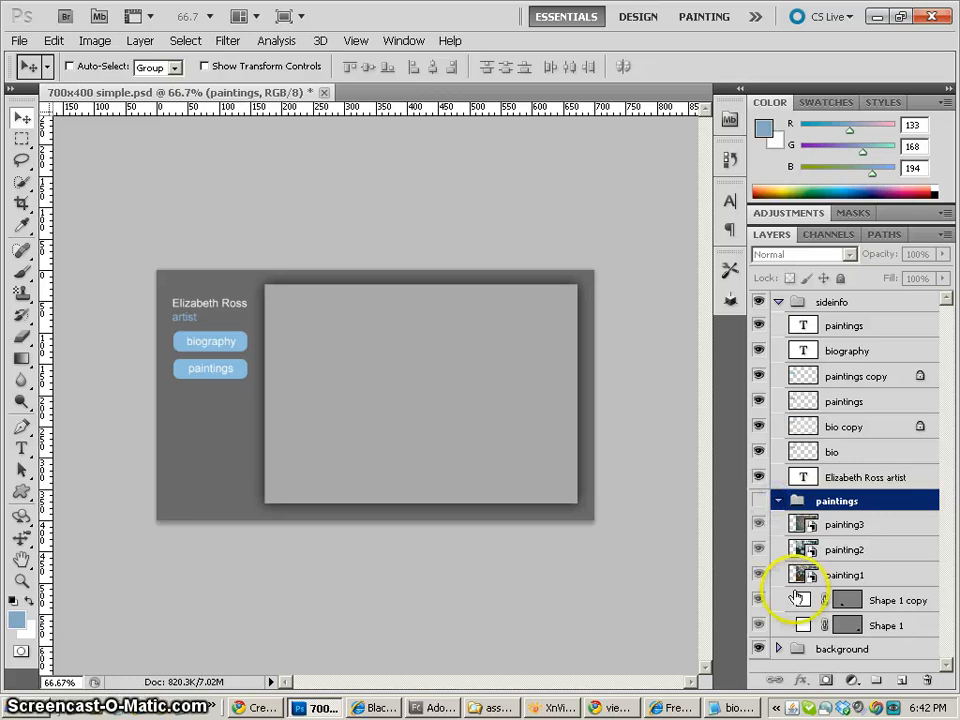
Step: Move the Shape 1 and Shape 1 copy arrow layers above the three painting layers and show the paintings group
{"action": "left_click", "coordinate": [803, 600]}
{"action": "left_click", "coordinate": [803, 625], "text": "shift"}
{"action": "mouse_move", "coordinate": [803, 605]}
{"action": "left_mouse_down"}
{"action": "mouse_move", "coordinate": [806, 510]}
{"action": "mouse_move", "coordinate": [808, 605]}
{"action": "mouse_move", "coordinate": [808, 514]}
{"action": "mouse_move", "coordinate": [800, 520]}
{"action": "left_mouse_up"}
{"action": "left_click", "coordinate": [762, 500]}
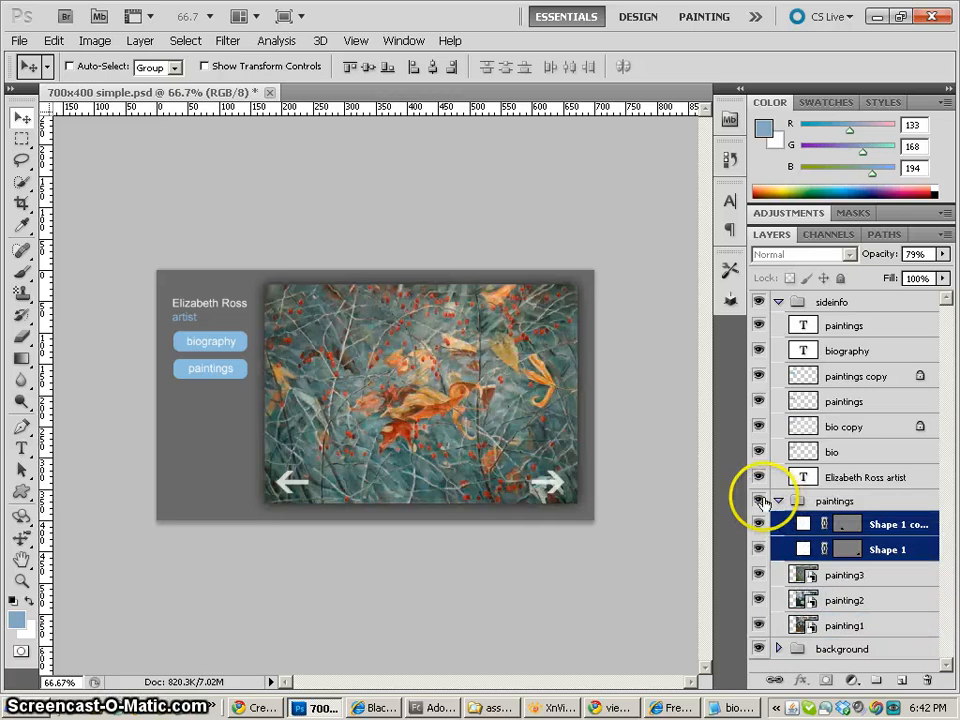
Step: Collapse the paintings and sideinfo groups, and hide the paintings group
{"action": "left_click", "coordinate": [778, 500]}
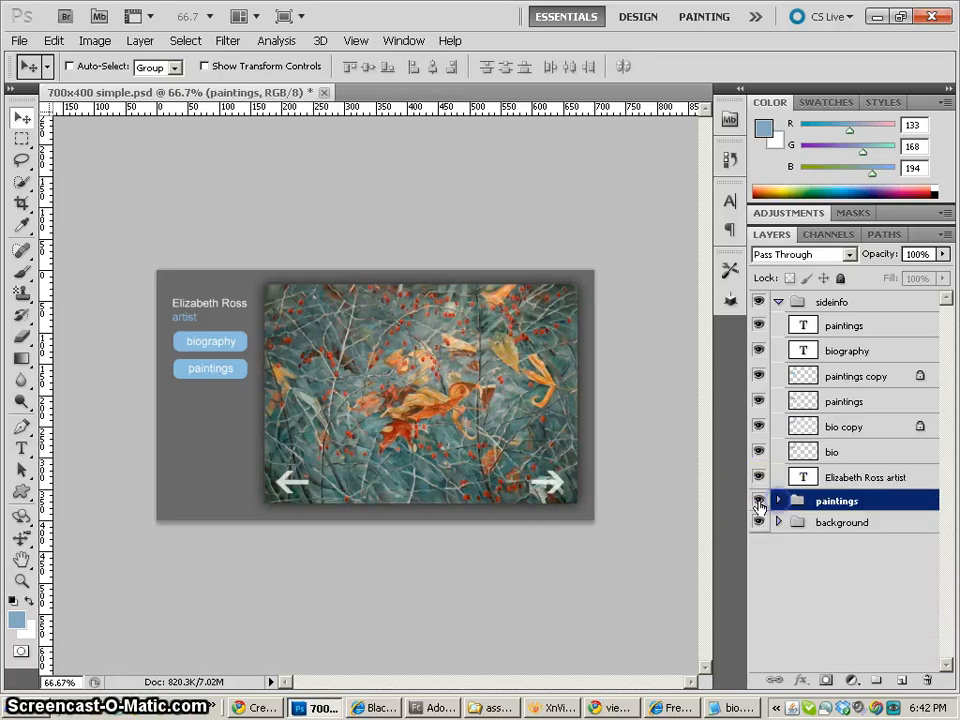
{"action": "left_click", "coordinate": [778, 301]}
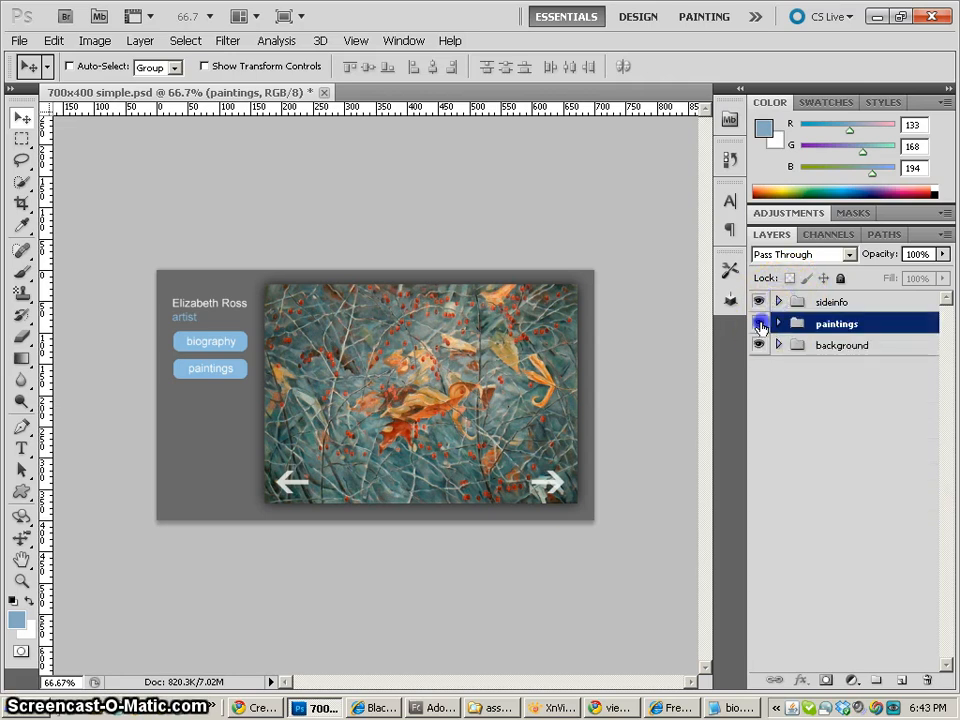
{"action": "left_click", "coordinate": [759, 324]}
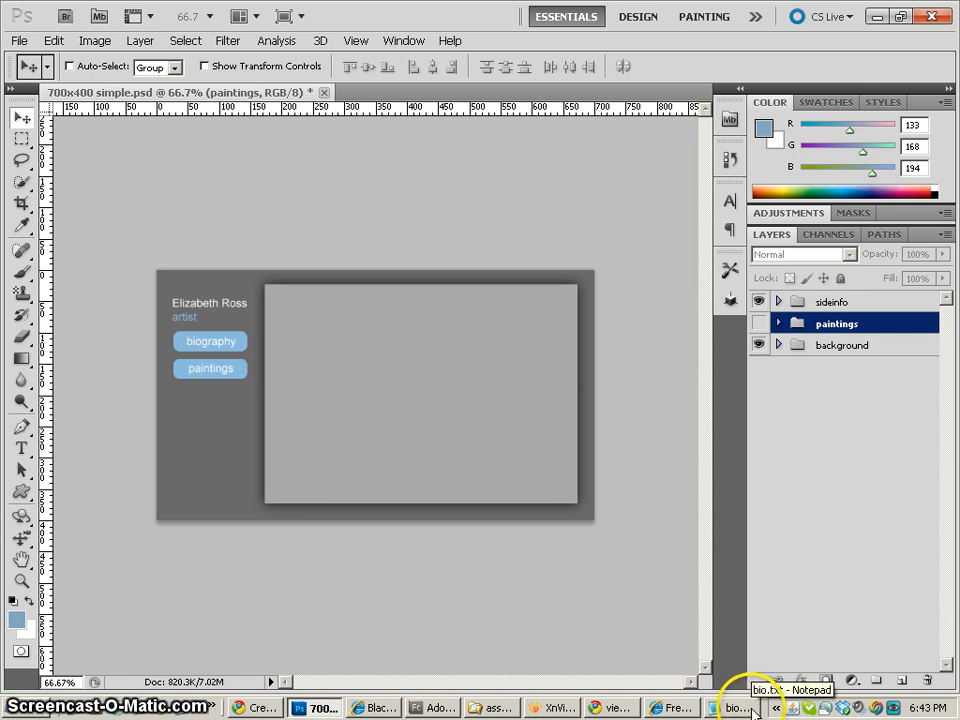
Step: Copy the biography paragraphs below the name heading from bio.txt in Notepad, and return to the Photoshop document
{"action": "left_click", "coordinate": [492, 708]}
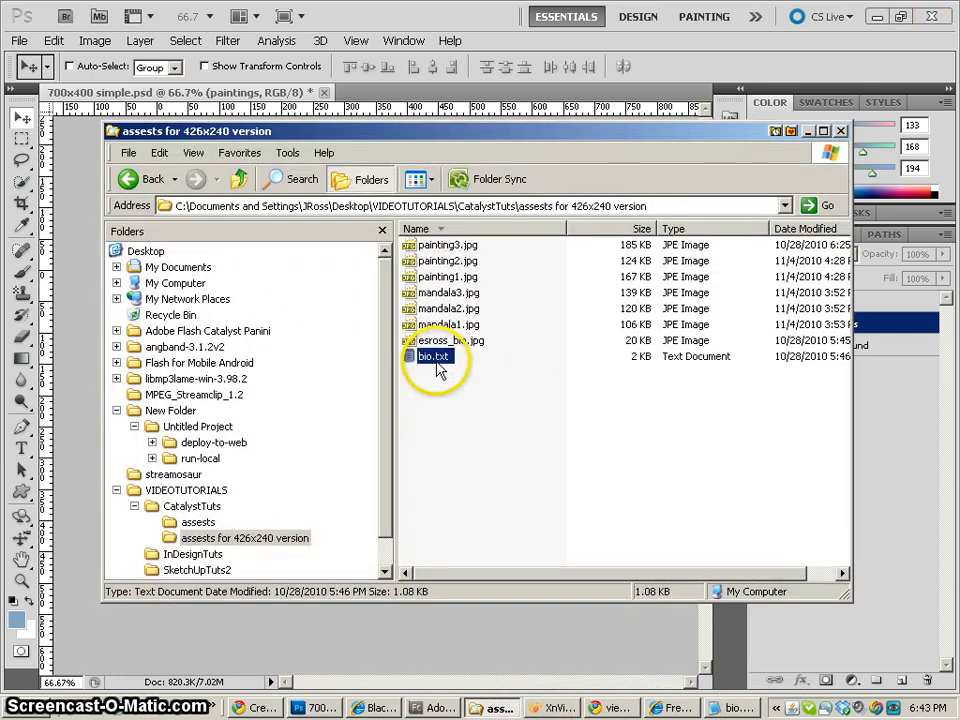
{"action": "left_click", "coordinate": [733, 708]}
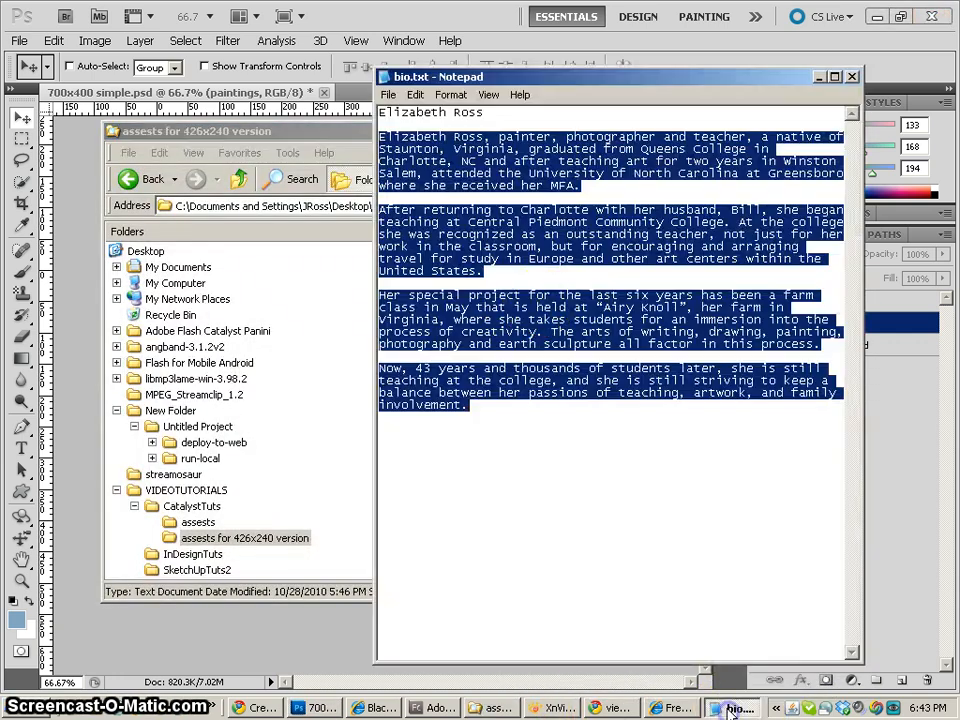
{"action": "left_click", "coordinate": [537, 296]}
{"action": "mouse_move", "coordinate": [379, 136]}
{"action": "left_mouse_down"}
{"action": "mouse_move", "coordinate": [523, 412]}
{"action": "mouse_move", "coordinate": [516, 400]}
{"action": "left_mouse_up"}
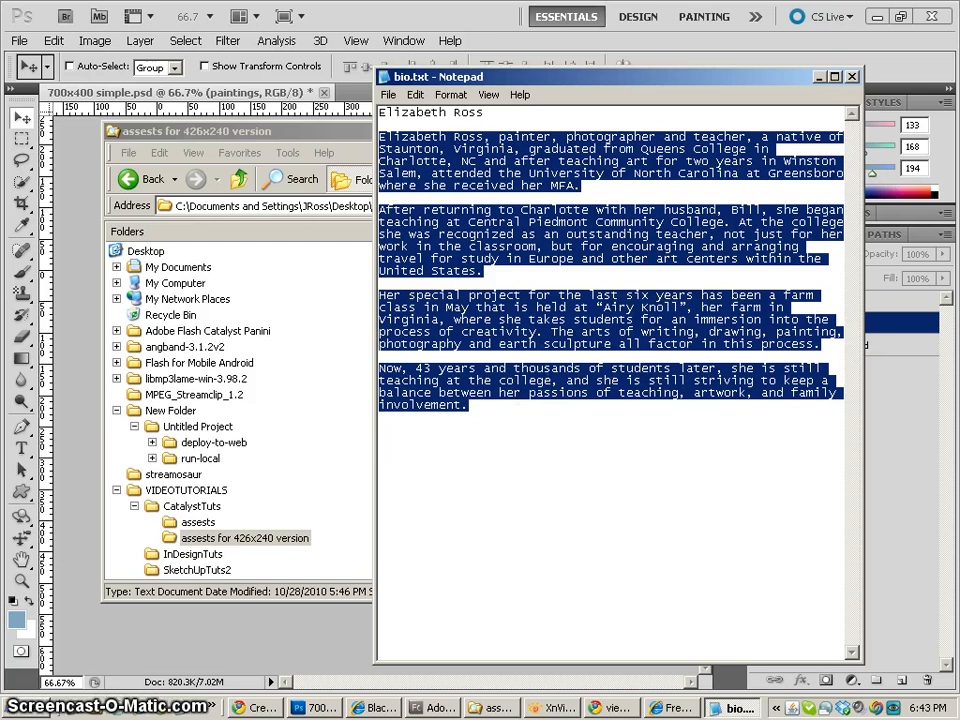
{"action": "left_click", "coordinate": [819, 77]}
{"action": "left_click", "coordinate": [141, 167]}
{"action": "left_click", "coordinate": [90, 148]}
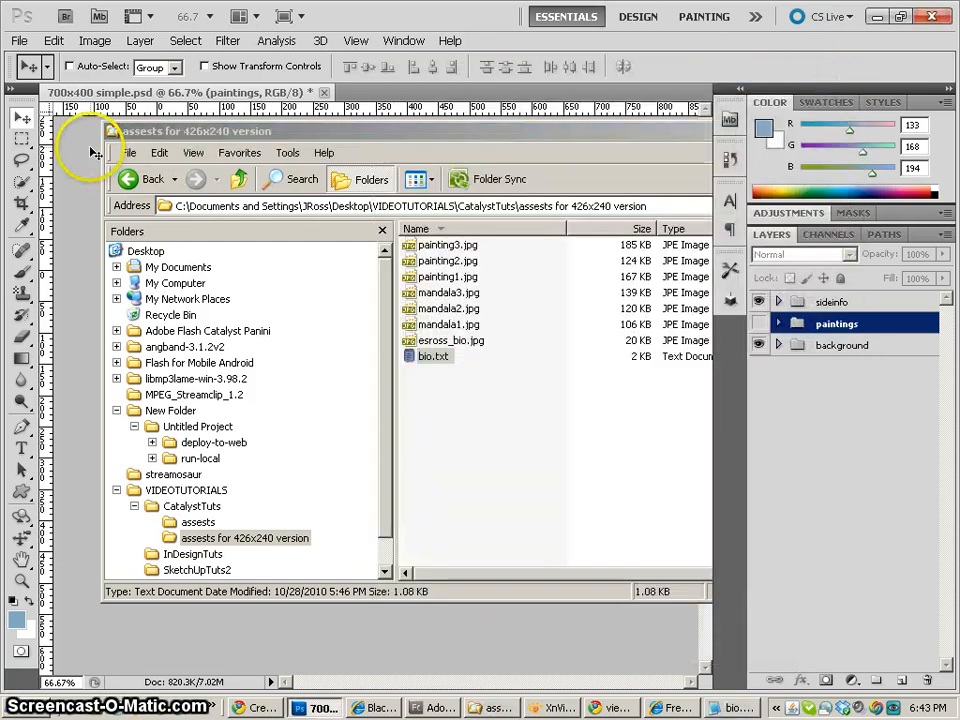
Step: Draw a paragraph text box over the light gray content panel and paste the biography into it
{"action": "left_click", "coordinate": [22, 450]}
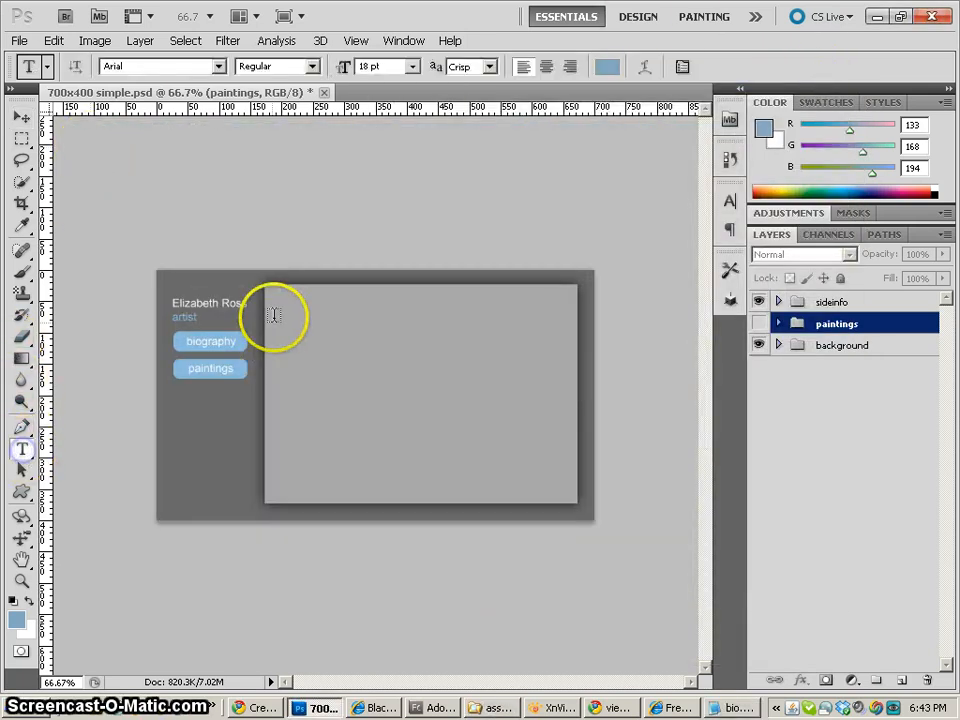
{"action": "left_click_drag", "start_coordinate": [281, 303], "coordinate": [401, 393]}
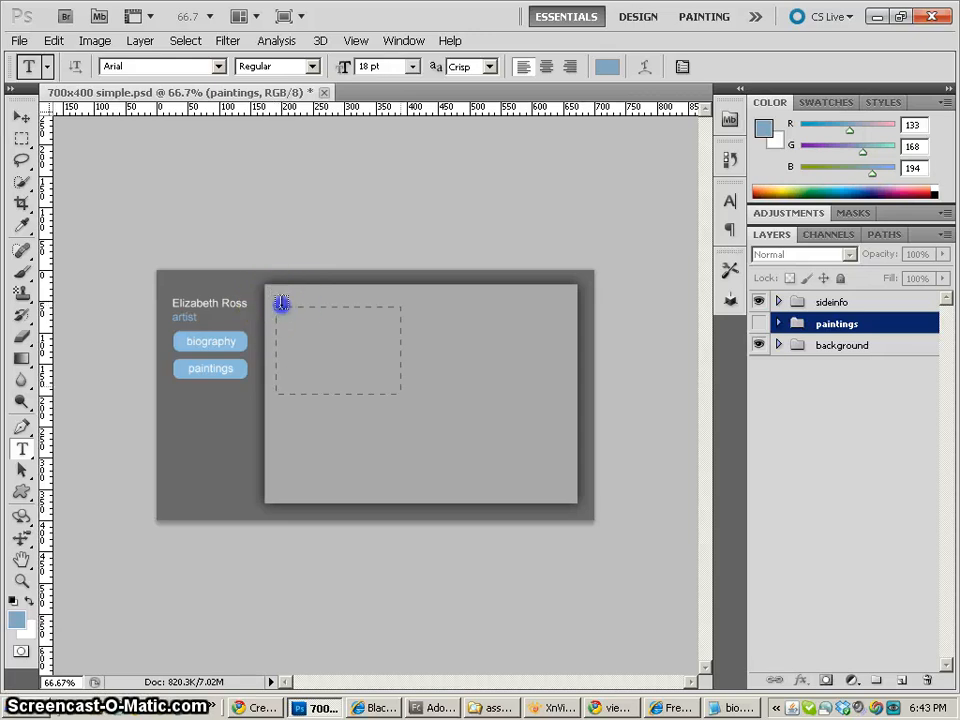
{"action": "left_click_drag", "start_coordinate": [513, 482], "coordinate": [503, 482]}
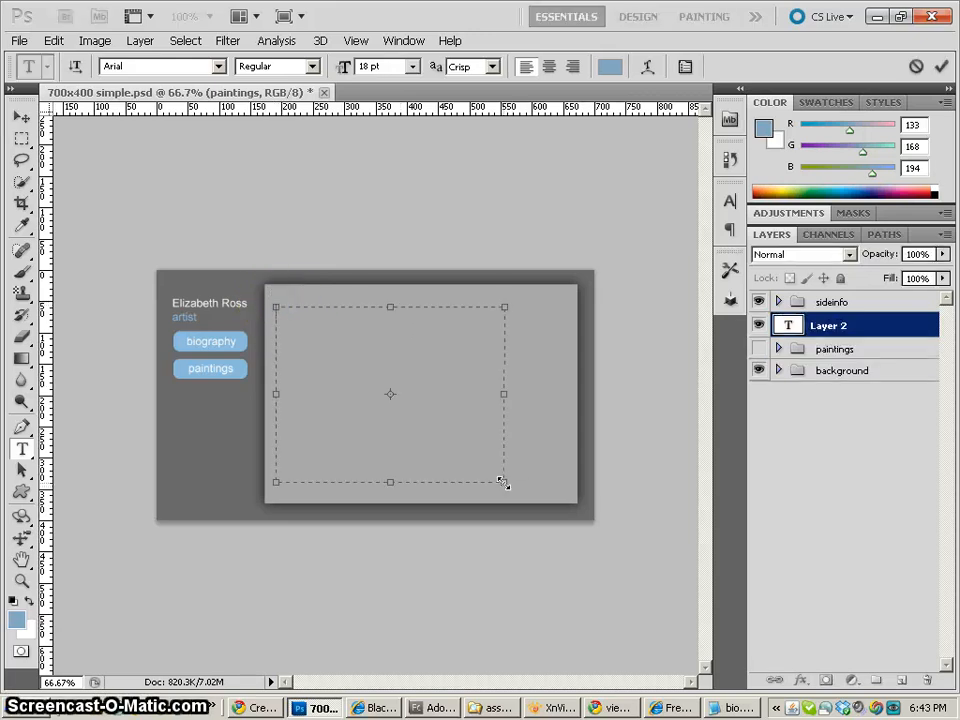
{"action": "key", "text": "ctrl+v"}
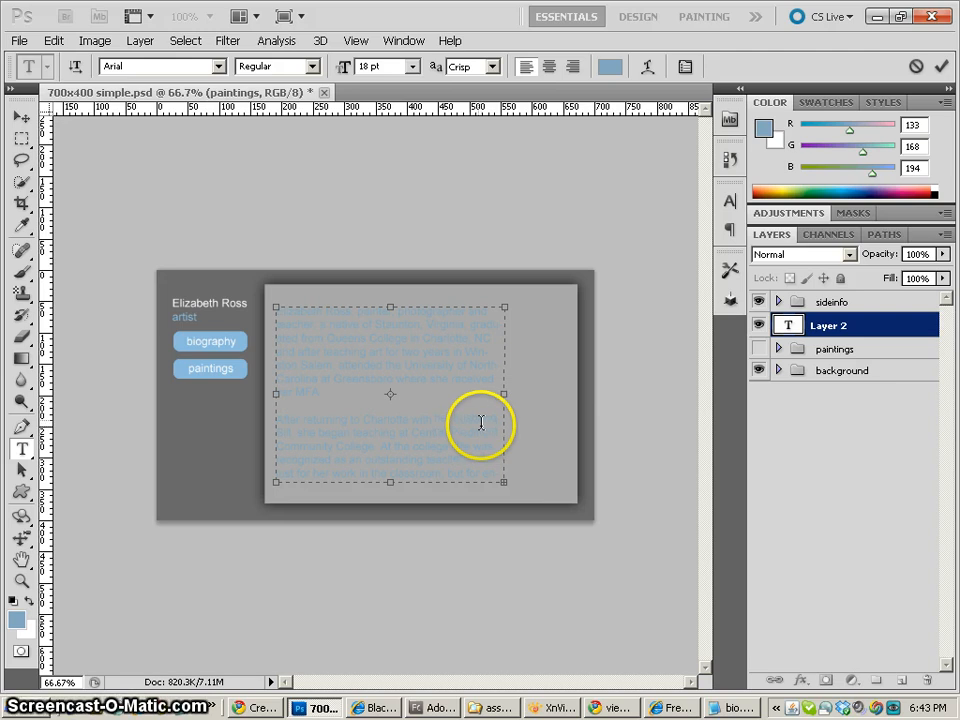
Step: Recolor all of the biography text white and commit the text edit
{"action": "key", "text": "ctrl+a"}
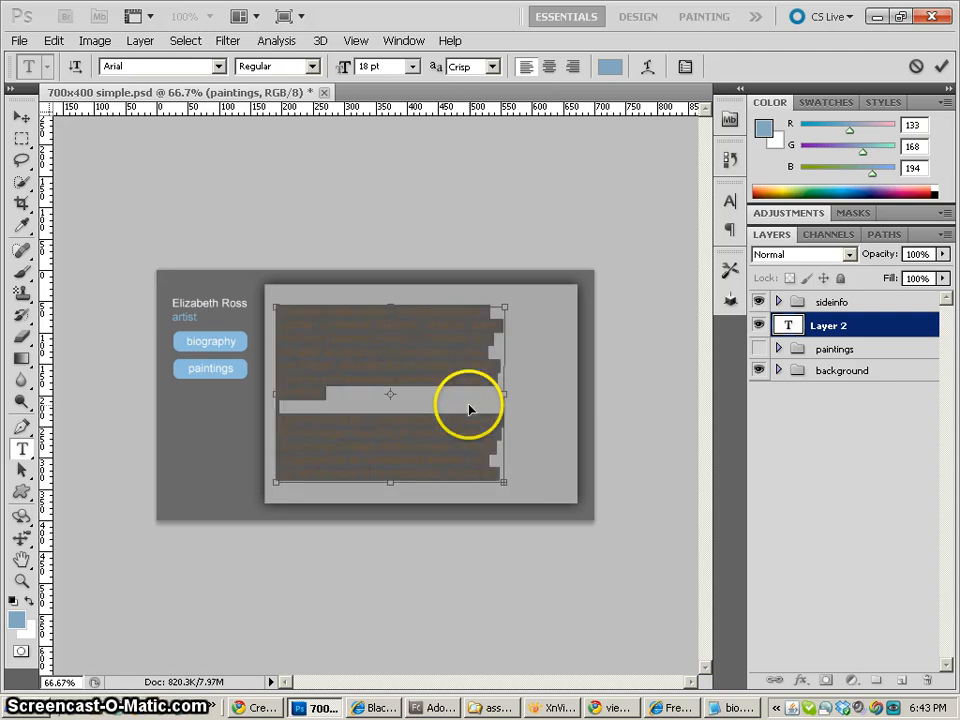
{"action": "left_click", "coordinate": [32, 600]}
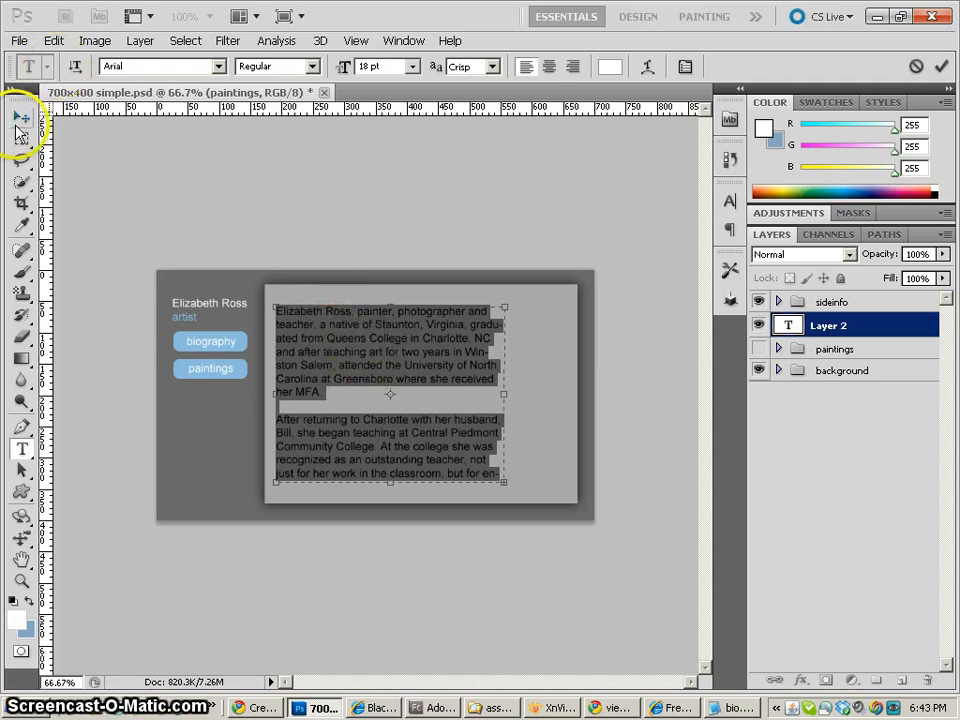
{"action": "left_click", "coordinate": [20, 136]}
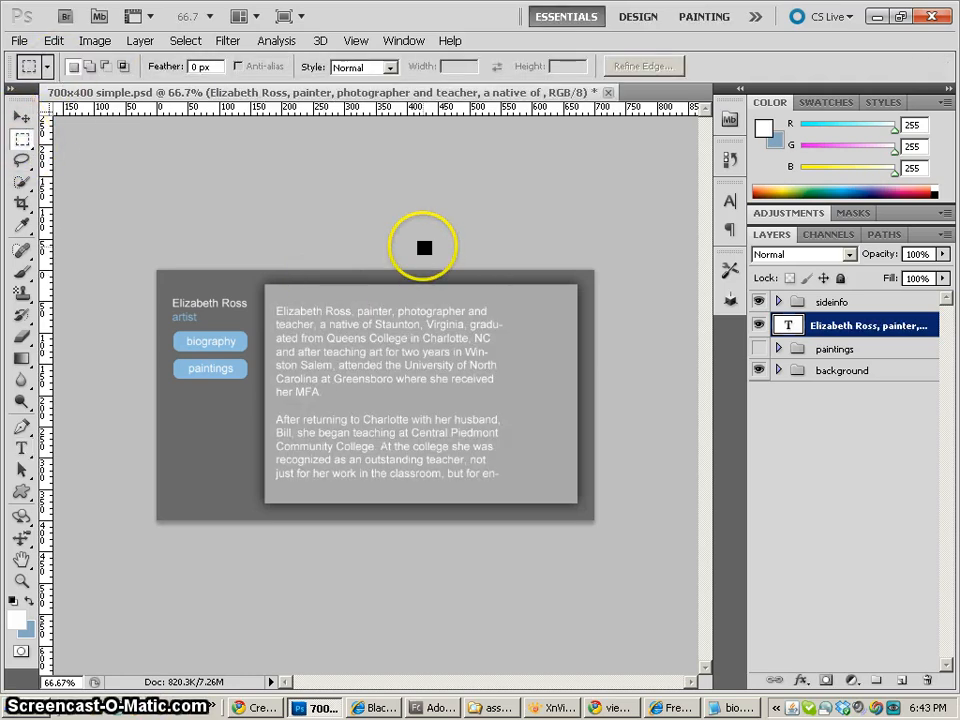
Step: Move the biography text block slightly right so it has more margin from the content panel's left edge
{"action": "left_click", "coordinate": [20, 117]}
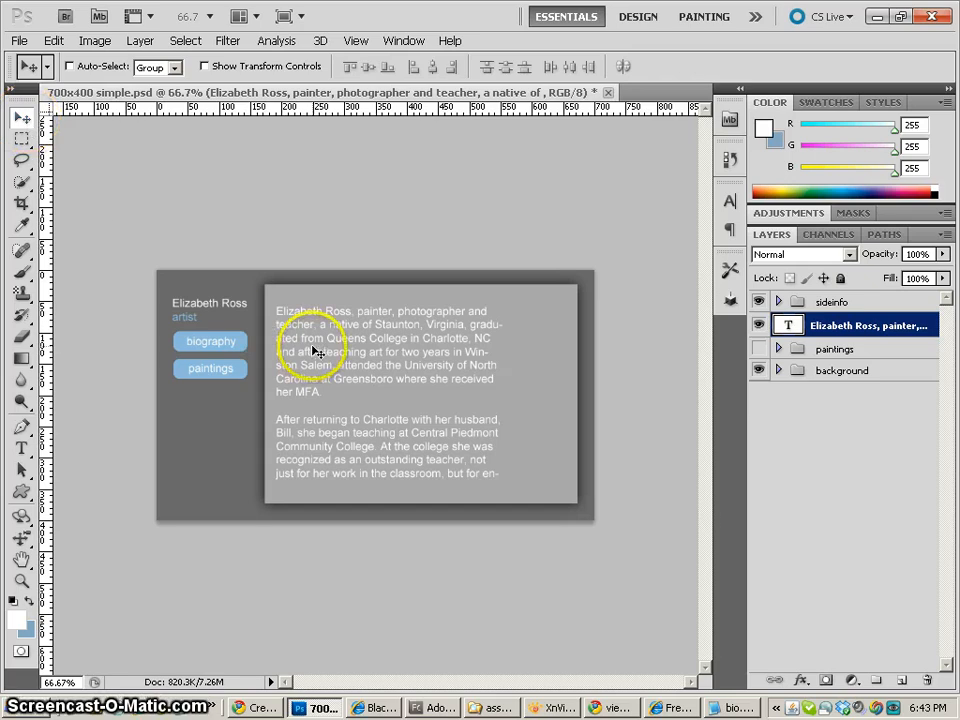
{"action": "left_click_drag", "start_coordinate": [315, 351], "coordinate": [337, 348]}
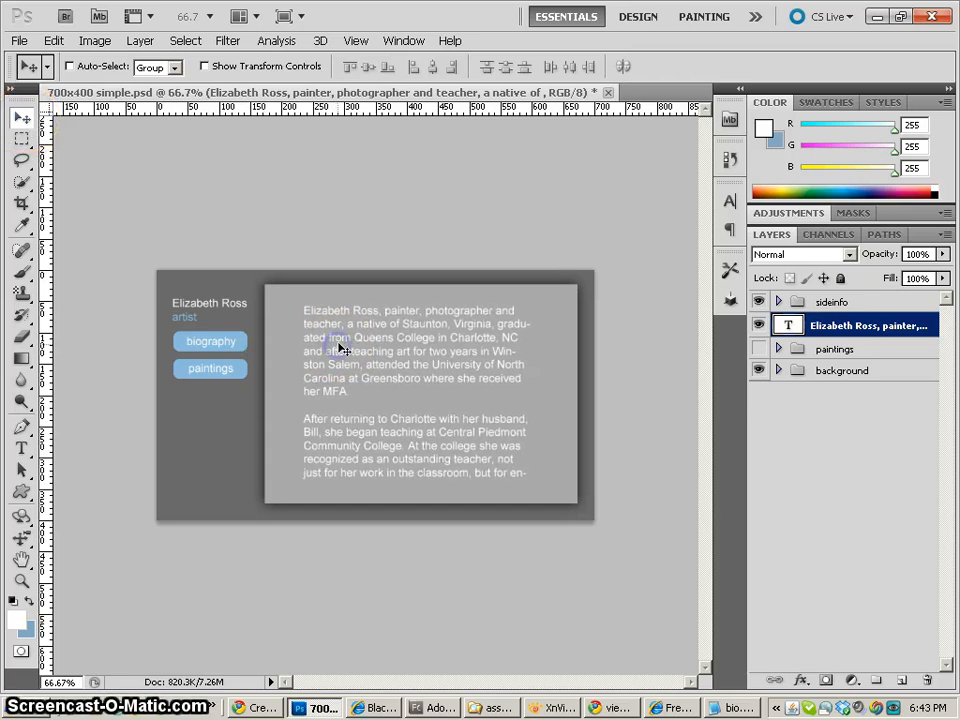
{"action": "key", "text": "ctrl+plus"}
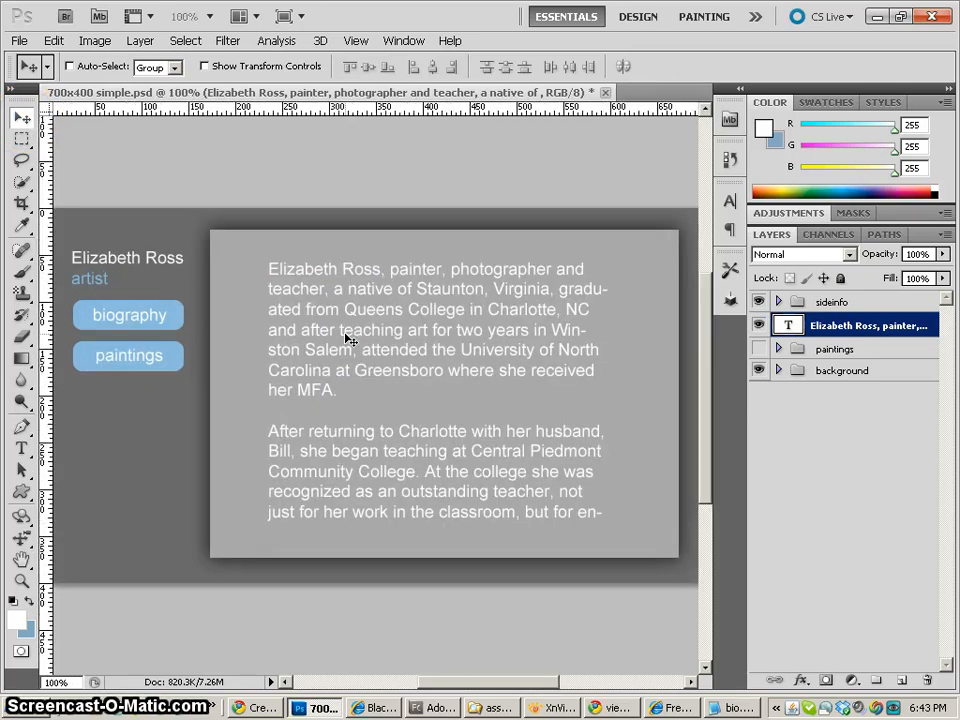
{"action": "left_click_drag", "start_coordinate": [442, 297], "coordinate": [428, 297]}
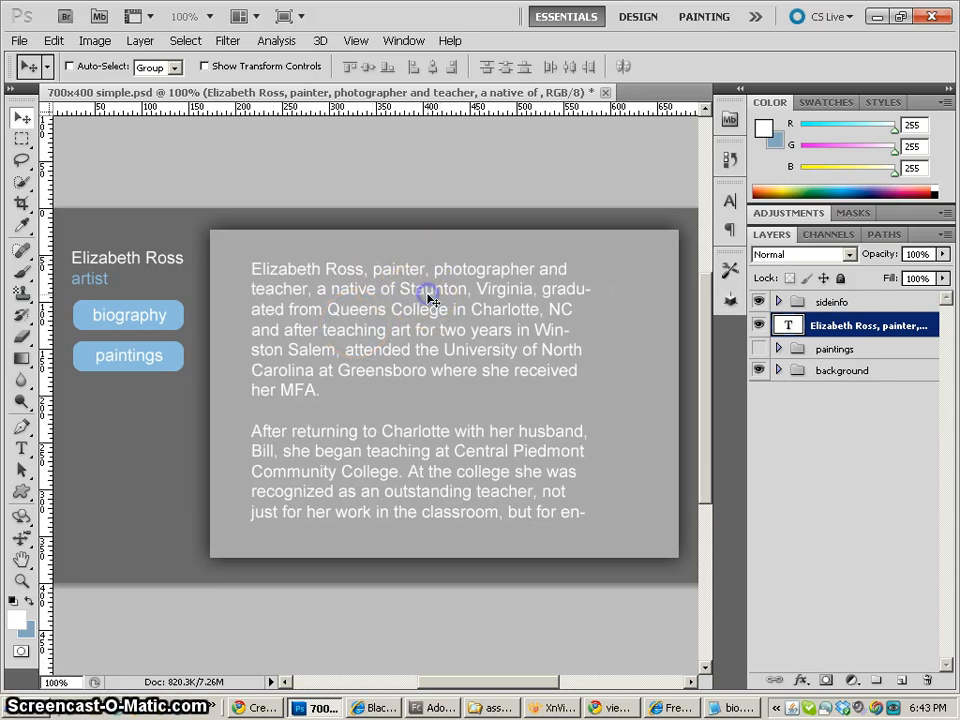
Step: Widen the biography text box to the right, leaving a narrow strip free beside the panel's edge
{"action": "left_click", "coordinate": [24, 451]}
{"action": "left_click", "coordinate": [411, 369]}
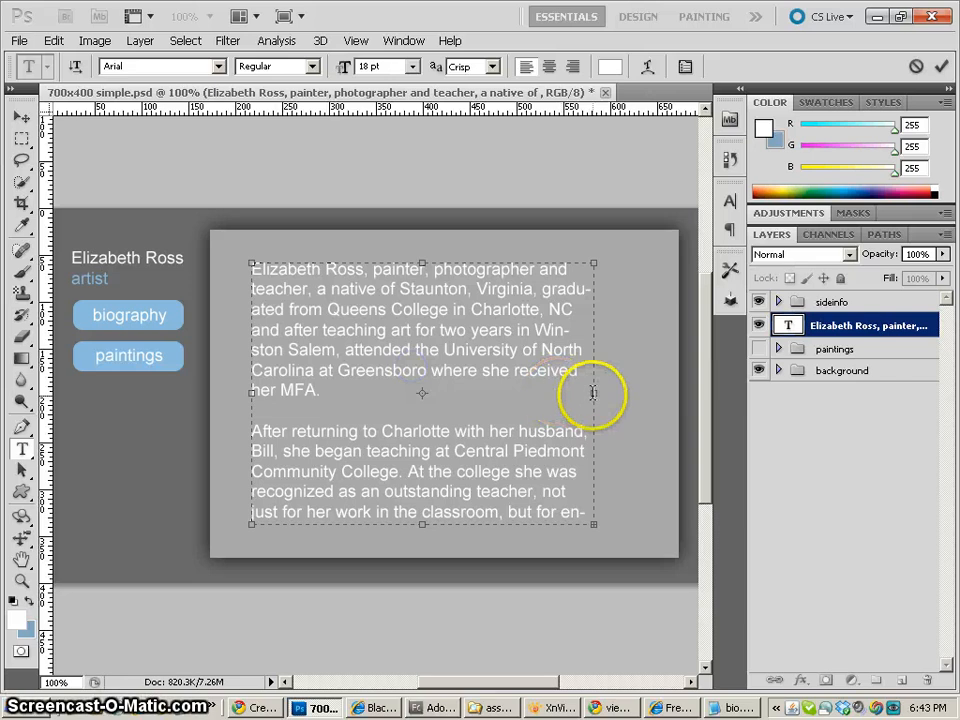
{"action": "mouse_move", "coordinate": [594, 392]}
{"action": "left_mouse_down"}
{"action": "mouse_move", "coordinate": [619, 393]}
{"action": "mouse_move", "coordinate": [590, 395]}
{"action": "left_mouse_up"}
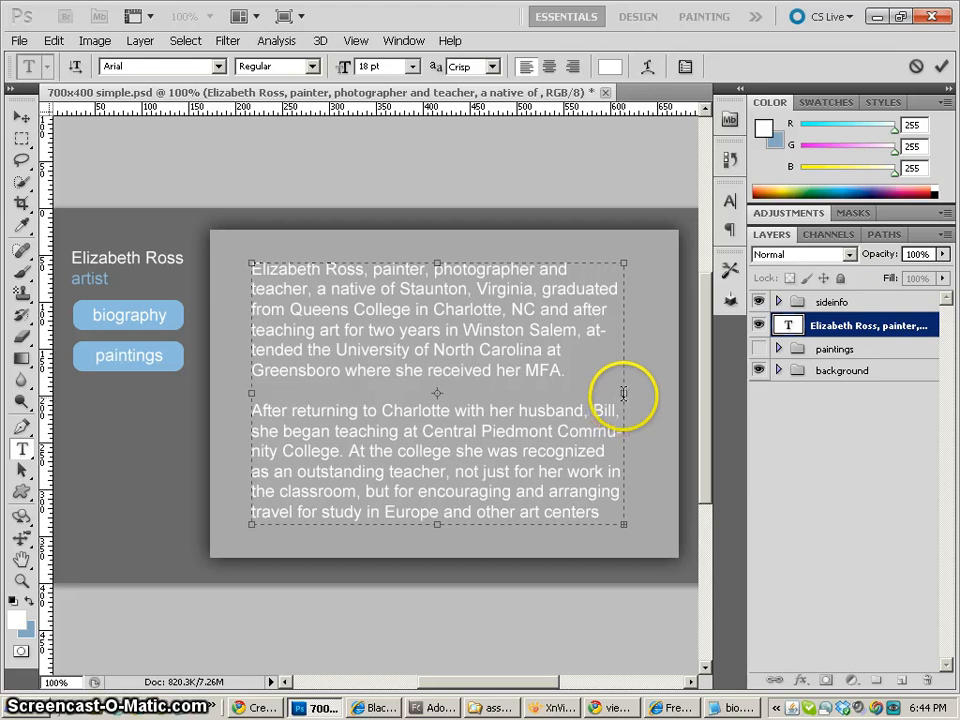
{"action": "left_click", "coordinate": [21, 136]}
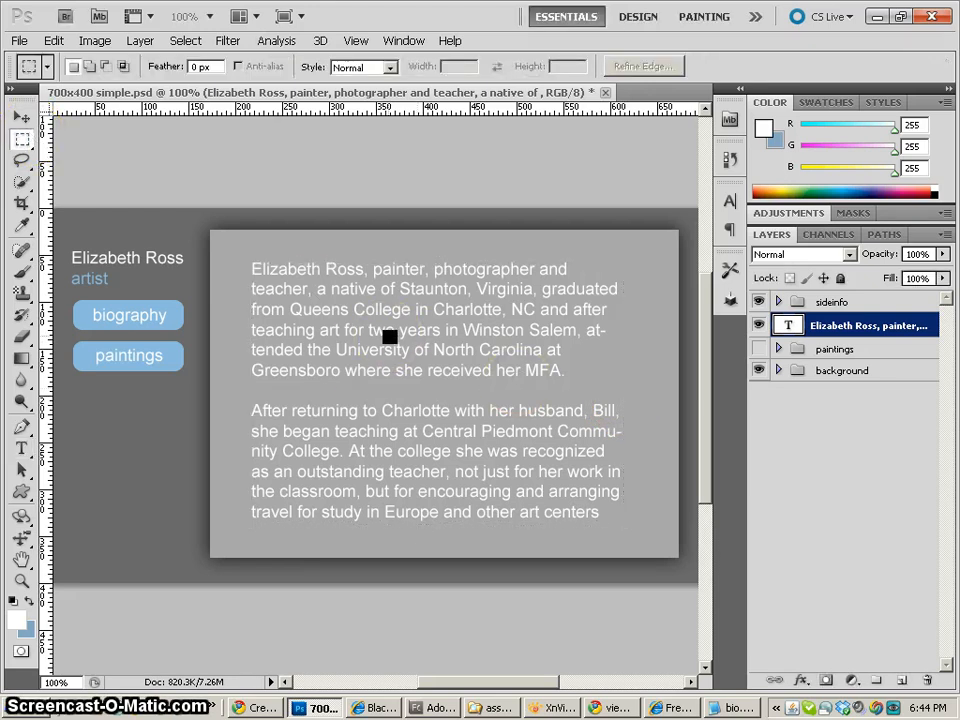
Step: Add a new layer and fill a tall, narrow rectangular selection to the right of the biography text with white
{"action": "left_click", "coordinate": [901, 680]}
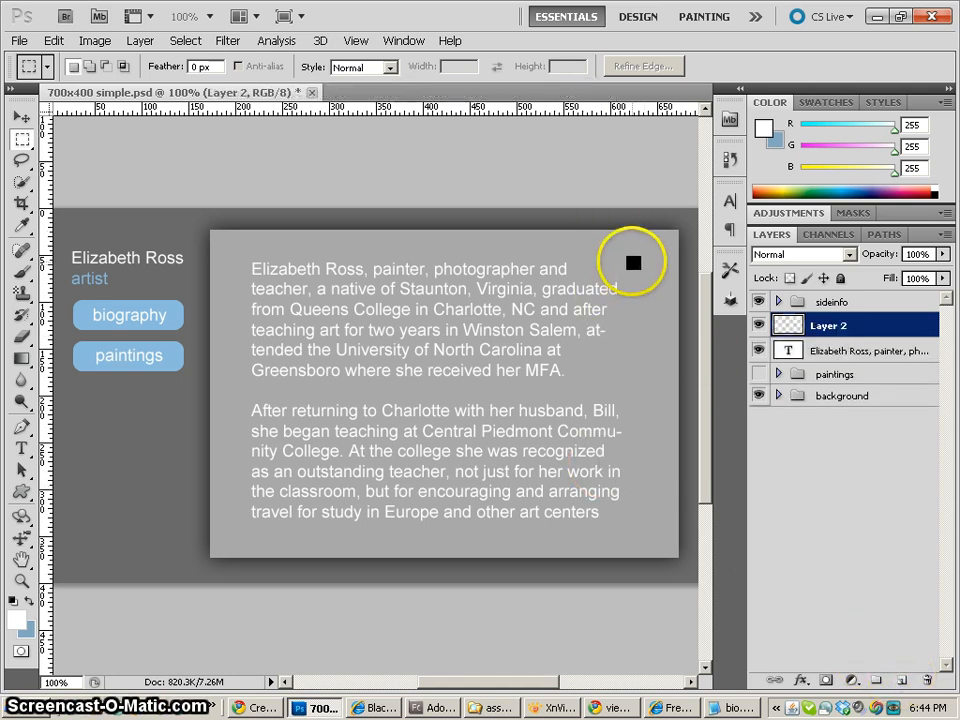
{"action": "left_click_drag", "start_coordinate": [645, 460], "coordinate": [645, 513]}
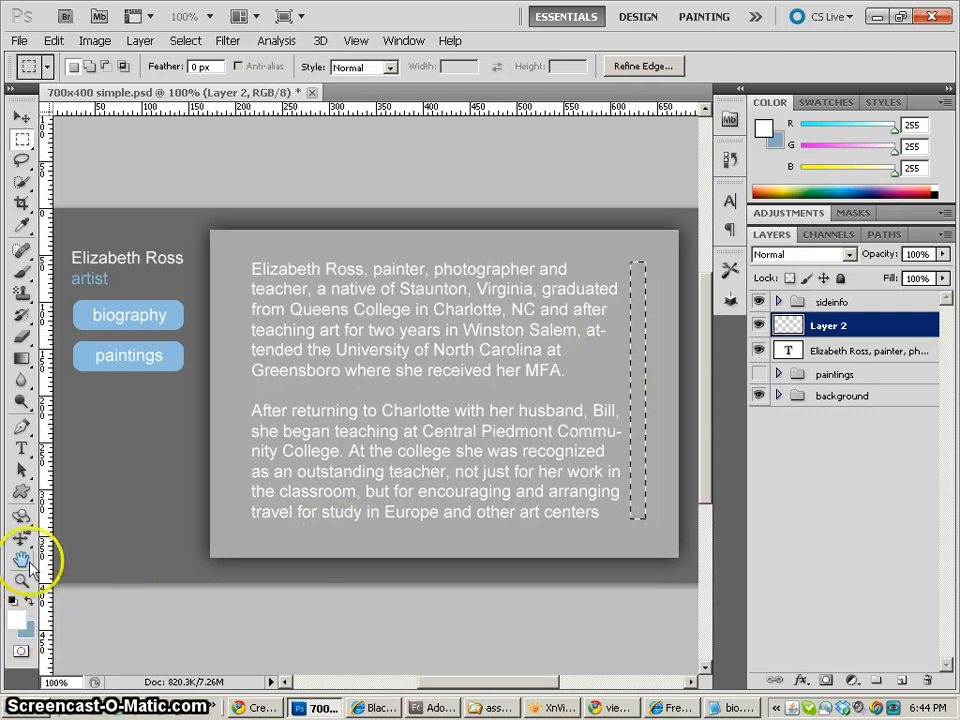
{"action": "key", "text": "alt+BackSpace"}
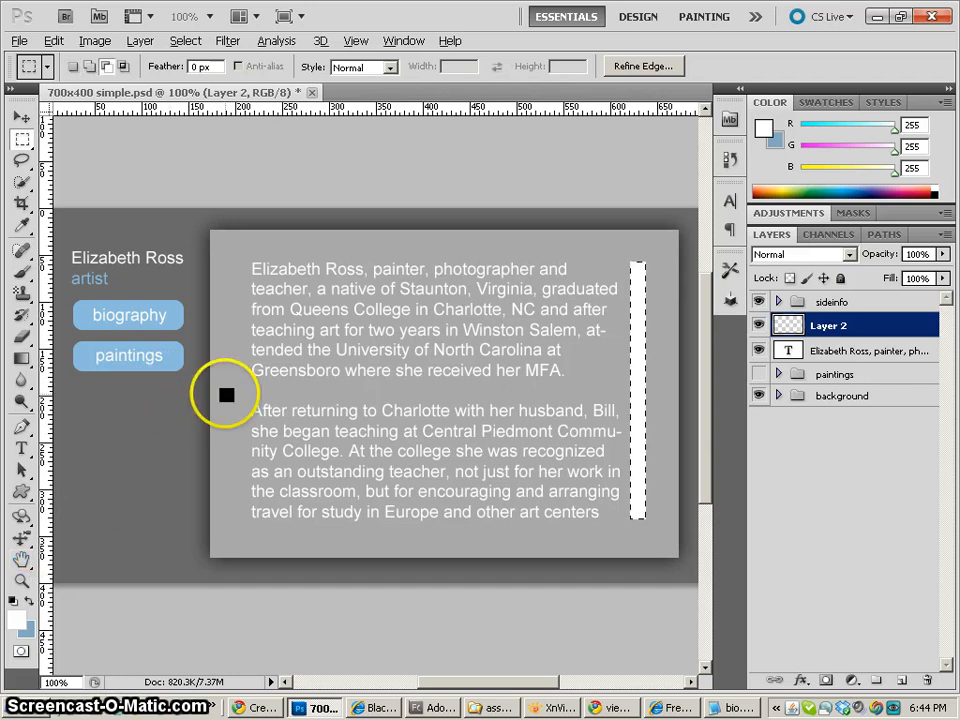
{"action": "key", "text": "alt"}
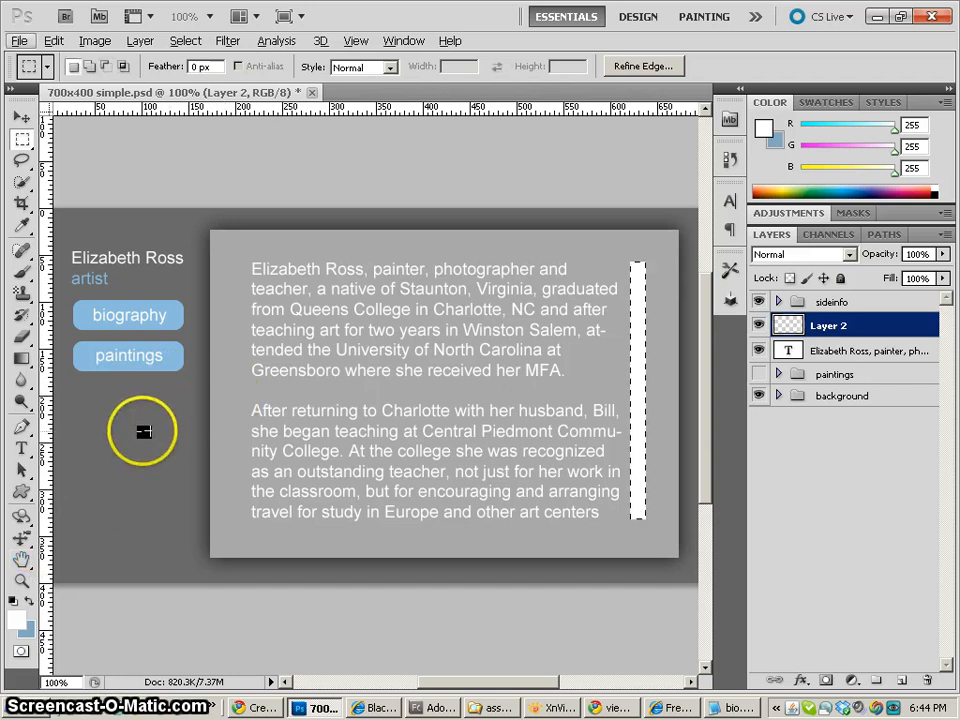
Step: Sample the dark gray page background (RGB 106, 106, 106) and fill the selected scrollbar track with it
{"action": "left_click", "coordinate": [22, 268]}
{"action": "left_click", "coordinate": [171, 439], "text": "alt"}
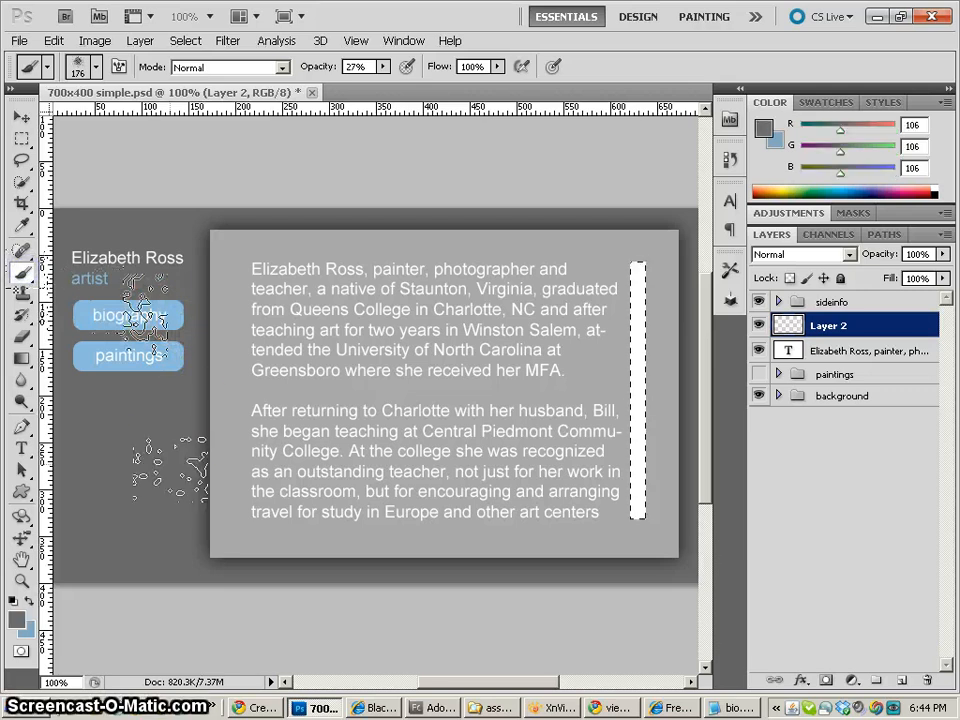
{"action": "left_click", "coordinate": [458, 445]}
{"action": "key", "text": "alt+BackSpace"}
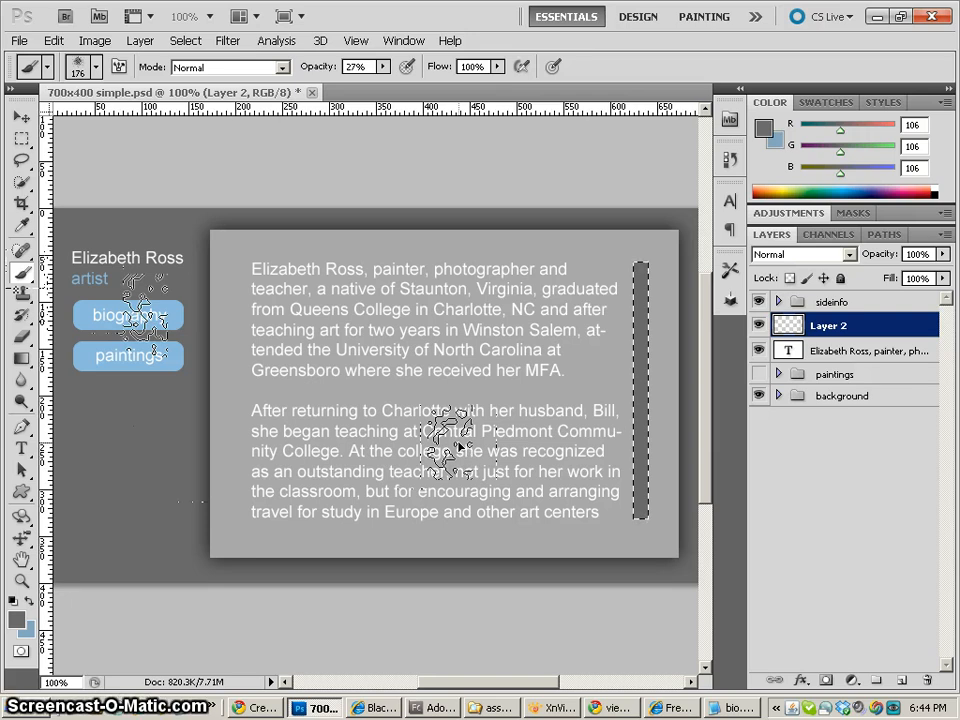
Step: Nudge the dark gray scrollbar track a few pixels to the right, away from the biography text
{"action": "key", "text": "ctrl+Right"}
{"action": "key", "text": "ctrl+Right"}
{"action": "key", "text": "ctrl+Right"}
{"action": "key", "text": "ctrl+Right"}
{"action": "key", "text": "ctrl+Right"}
{"action": "key", "text": "ctrl+Right"}
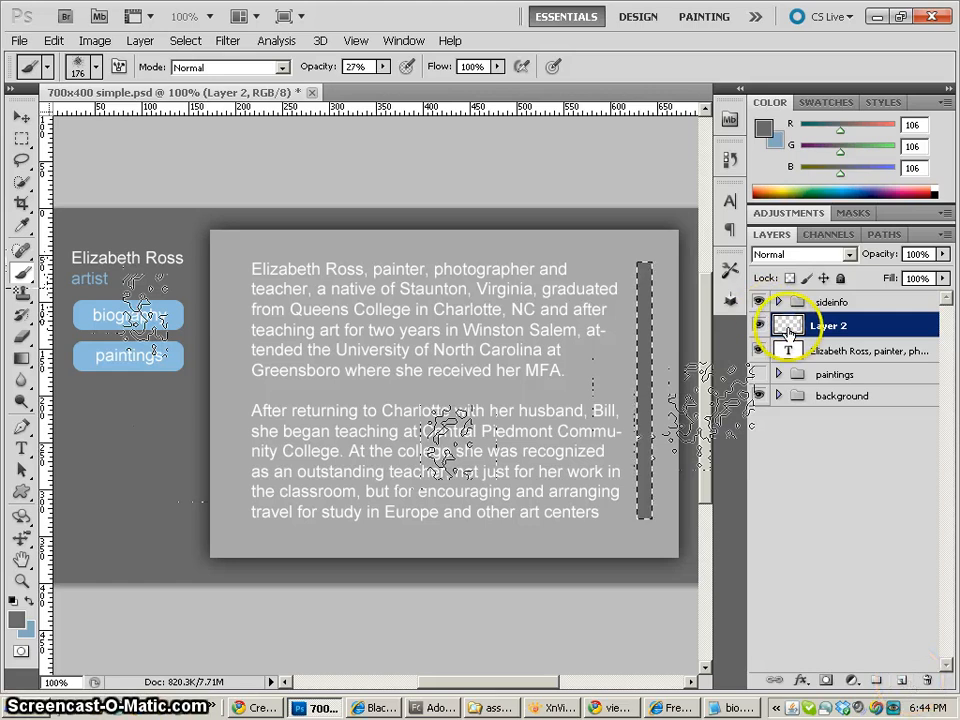
Step: Duplicate the track onto a new layer, cut it down to a short thumb at the top, and lock its transparent pixels
{"action": "key", "text": "ctrl+j"}
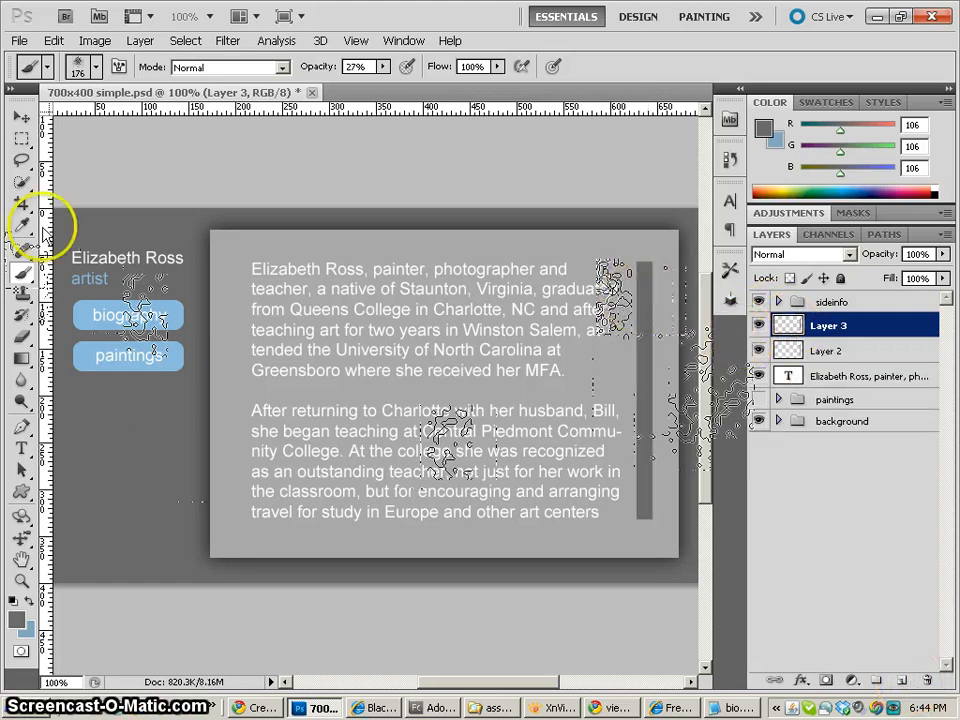
{"action": "left_click", "coordinate": [22, 138]}
{"action": "left_click", "coordinate": [632, 285]}
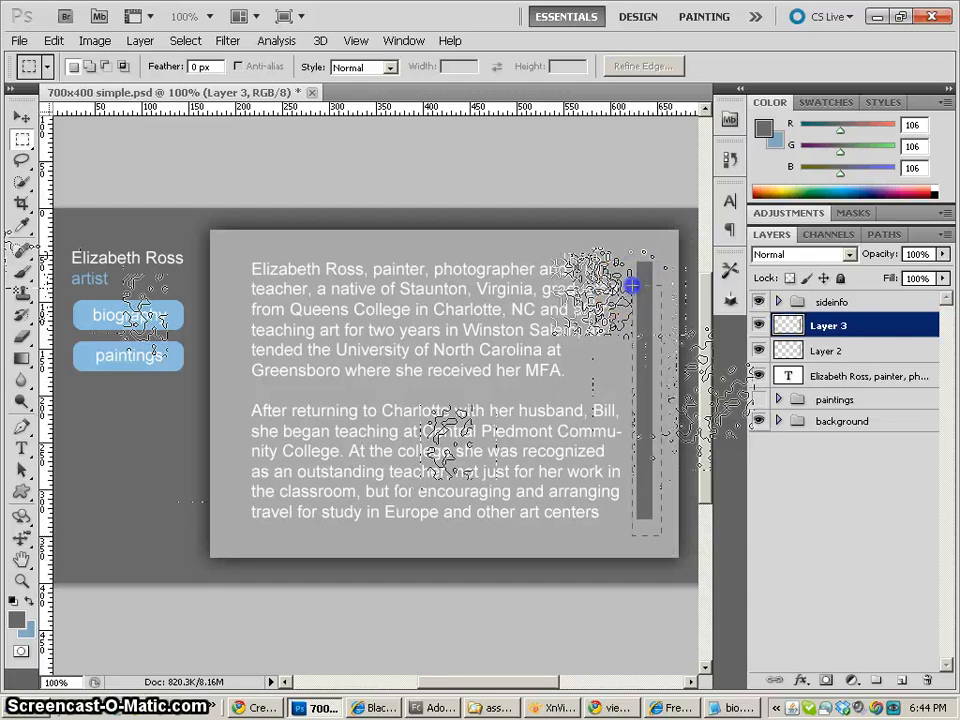
{"action": "left_click", "coordinate": [643, 275]}
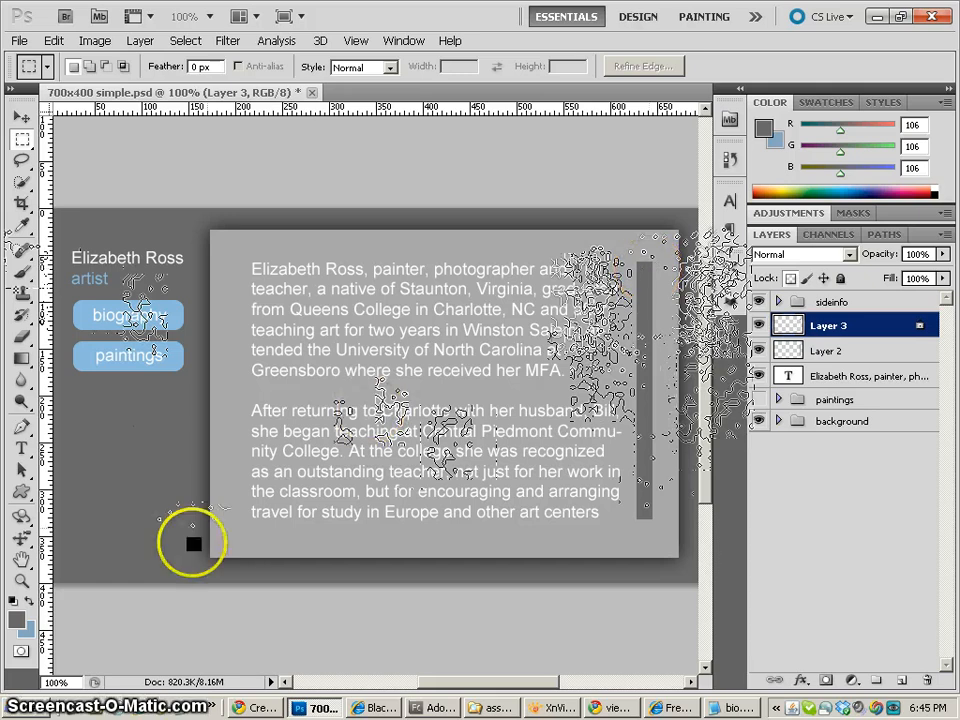
Step: Set the foreground color to light gray dbdbdb and fill the scrollbar thumb with it
{"action": "left_click", "coordinate": [17, 619]}
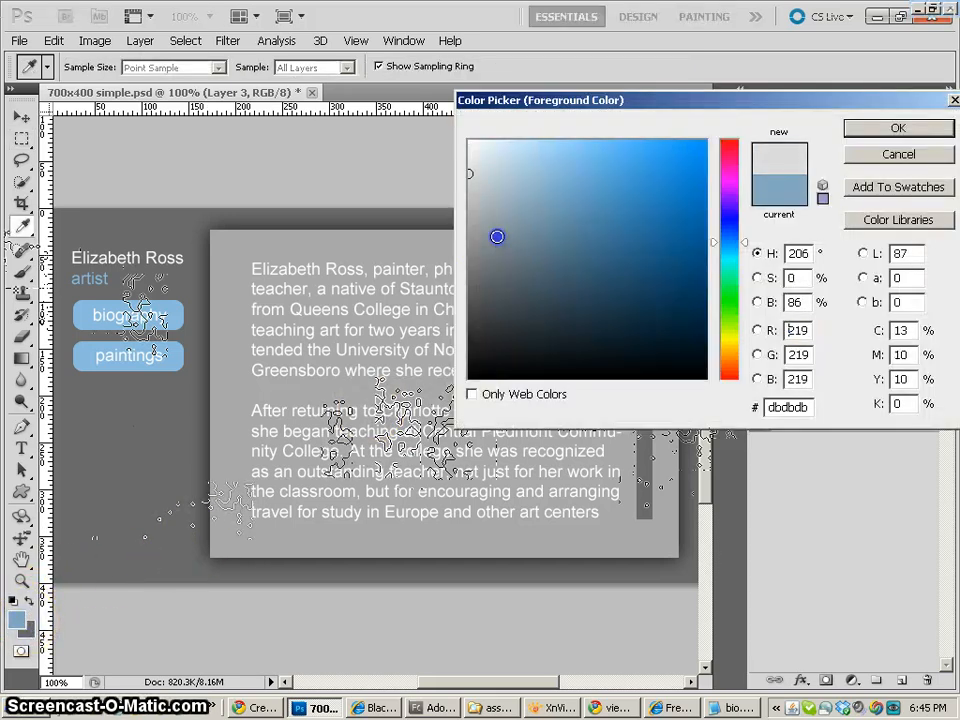
{"action": "left_click", "coordinate": [885, 130]}
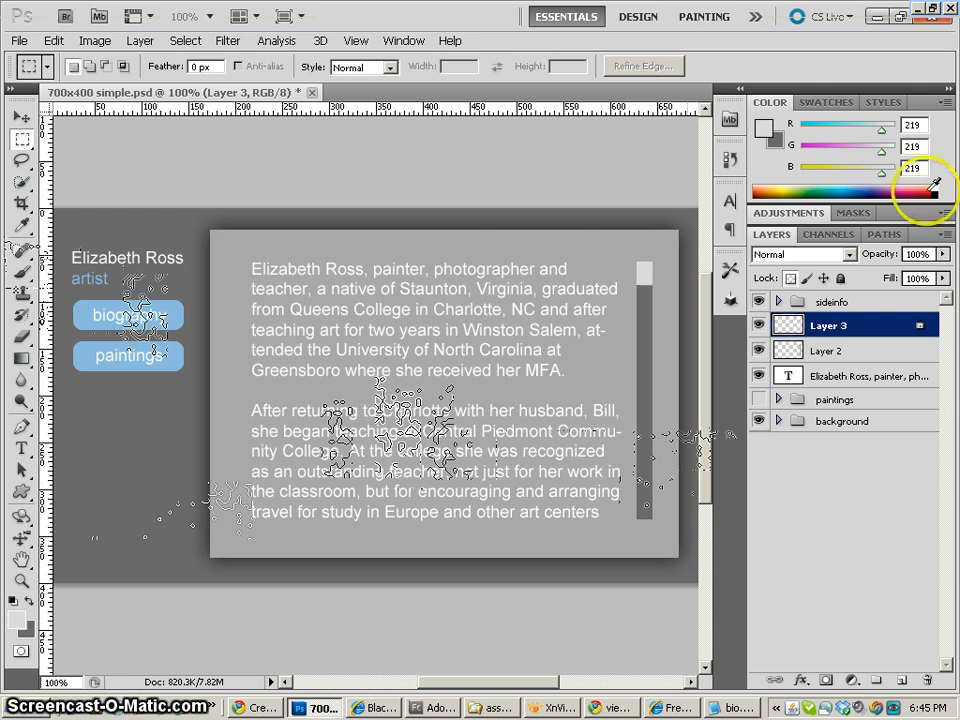
Step: Use Free Transform to narrow the dark gray scrollbar track to about 42% of its width
{"action": "left_click_drag", "start_coordinate": [959, 140], "coordinate": [343, 113]}
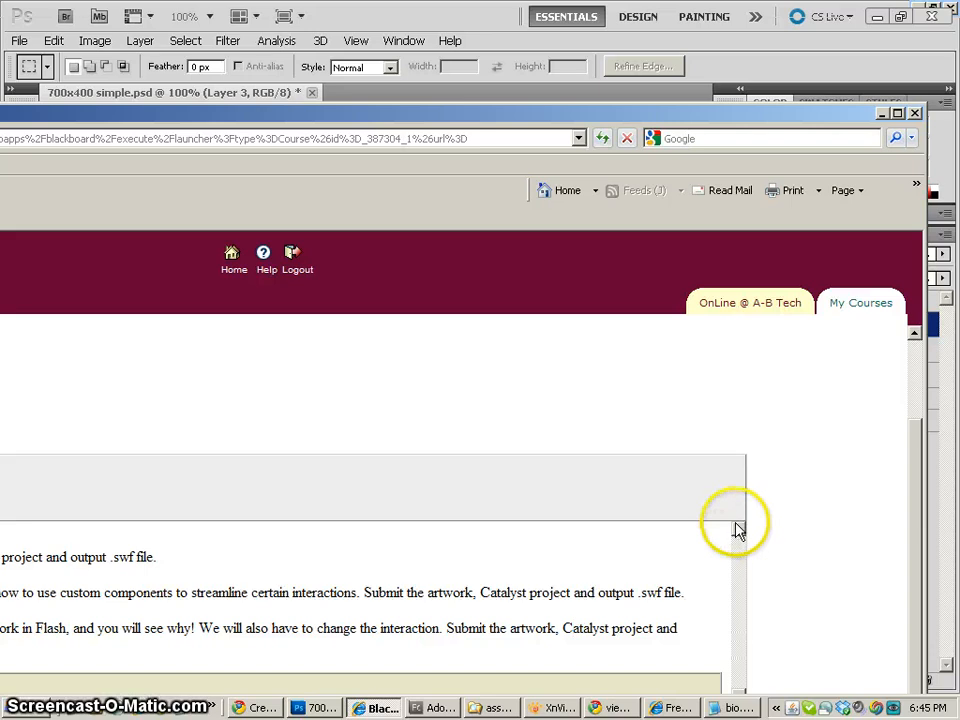
{"action": "left_click_drag", "start_coordinate": [523, 118], "coordinate": [955, 120]}
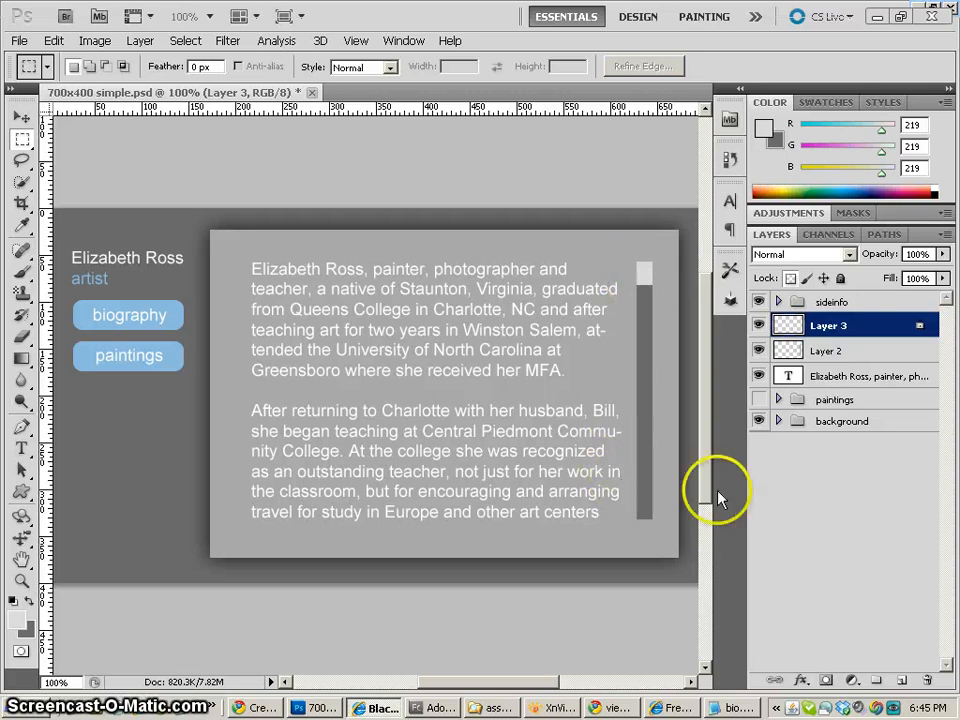
{"action": "left_click", "coordinate": [784, 355]}
{"action": "left_click", "coordinate": [784, 357]}
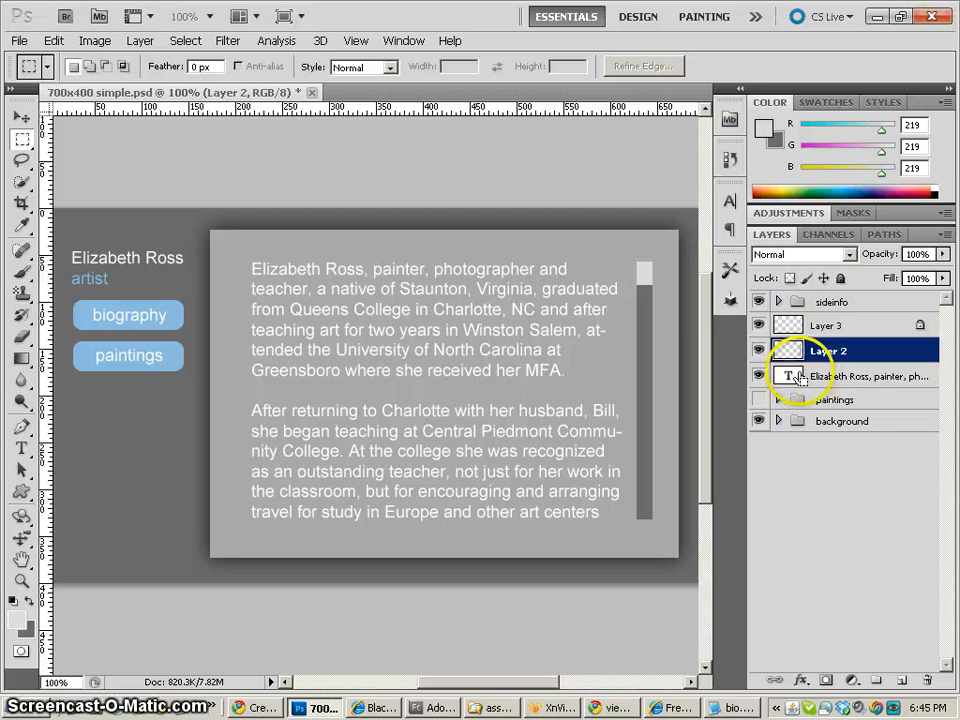
{"action": "key", "text": "ctrl+t"}
{"action": "left_click_drag", "start_coordinate": [654, 391], "coordinate": [653, 391]}
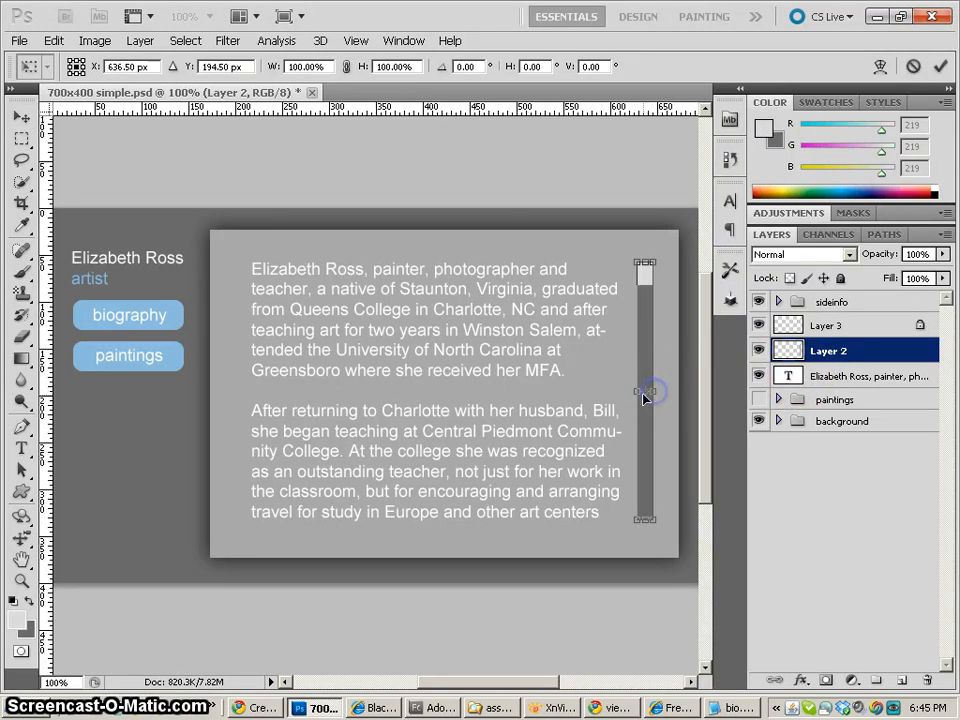
{"action": "scroll", "coordinate": [653, 393], "scroll_direction": "up", "scroll_amount": 1}
{"action": "left_click_drag", "start_coordinate": [635, 451], "coordinate": [649, 451]}
{"action": "key", "text": "ctrl+z"}
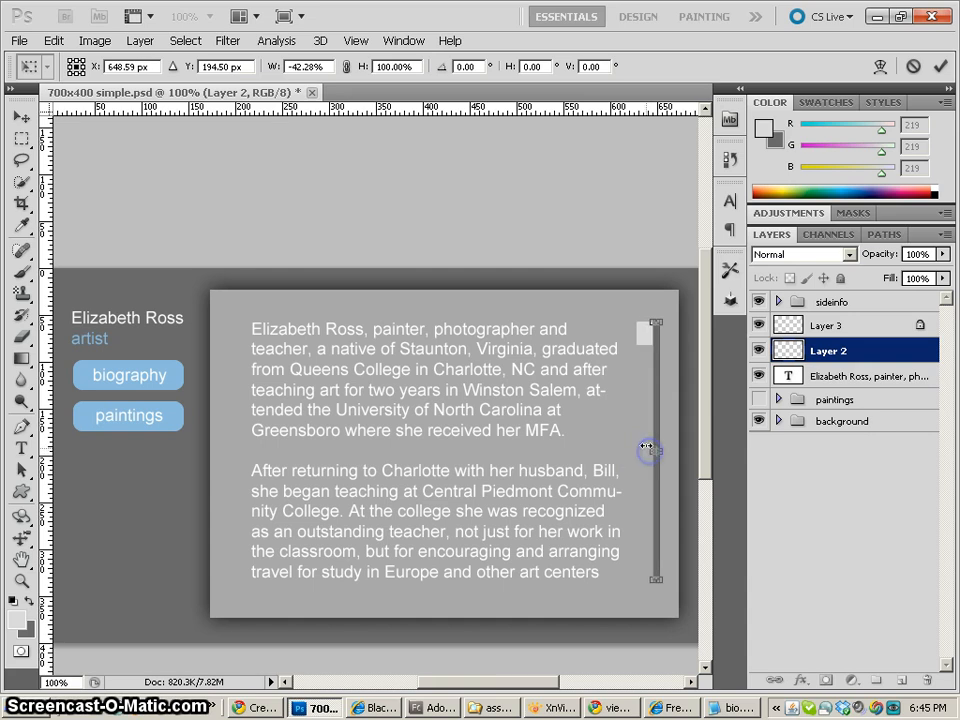
{"action": "key", "text": "Return"}
Step: Nudge the narrowed track to the left until it is centered beneath the light gray thumb
{"action": "key", "text": "m"}
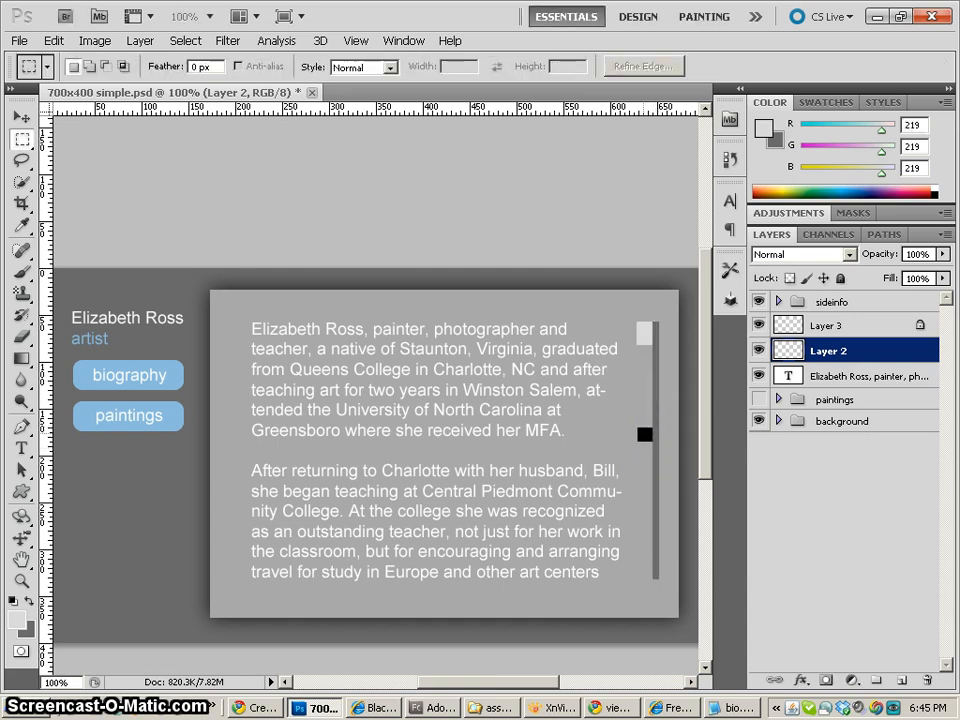
{"action": "key", "text": "ctrl+Left"}
{"action": "key", "text": "ctrl+Left"}
{"action": "key", "text": "ctrl+Left"}
{"action": "key", "text": "ctrl+Left"}
{"action": "key", "text": "ctrl+Left"}
{"action": "key", "text": "ctrl+Left"}
{"action": "key", "text": "ctrl+Left"}
{"action": "key", "text": "ctrl+Left"}
{"action": "key", "text": "ctrl+Left"}
{"action": "key", "text": "ctrl+Left"}
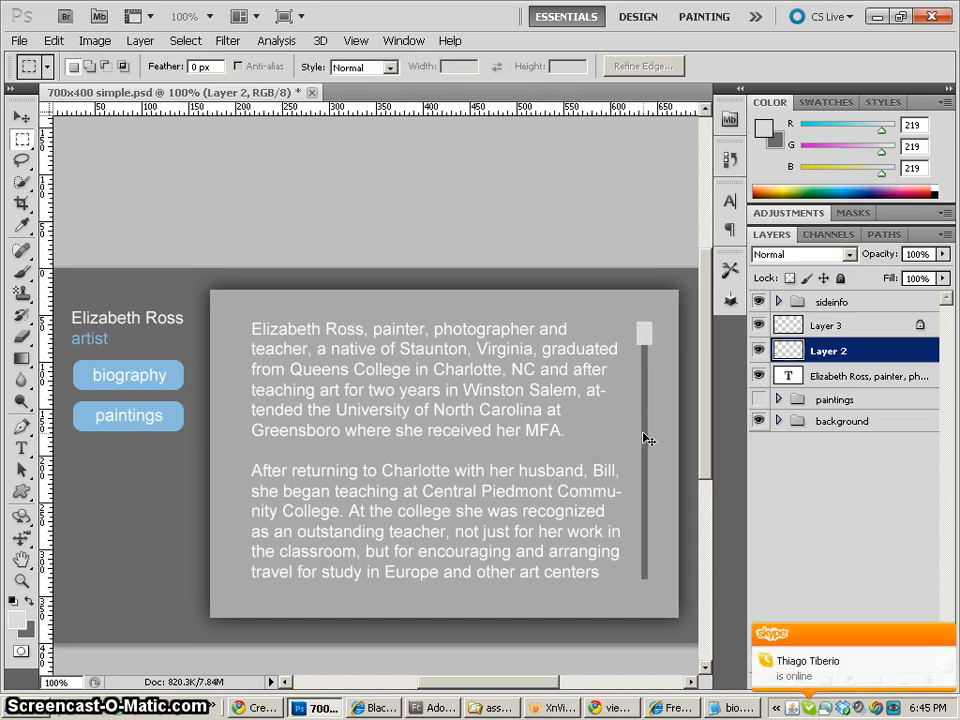
Step: Quit Skype to stop its notifications from appearing over the artwork
{"action": "right_click", "coordinate": [809, 707]}
{"action": "left_click", "coordinate": [838, 692]}
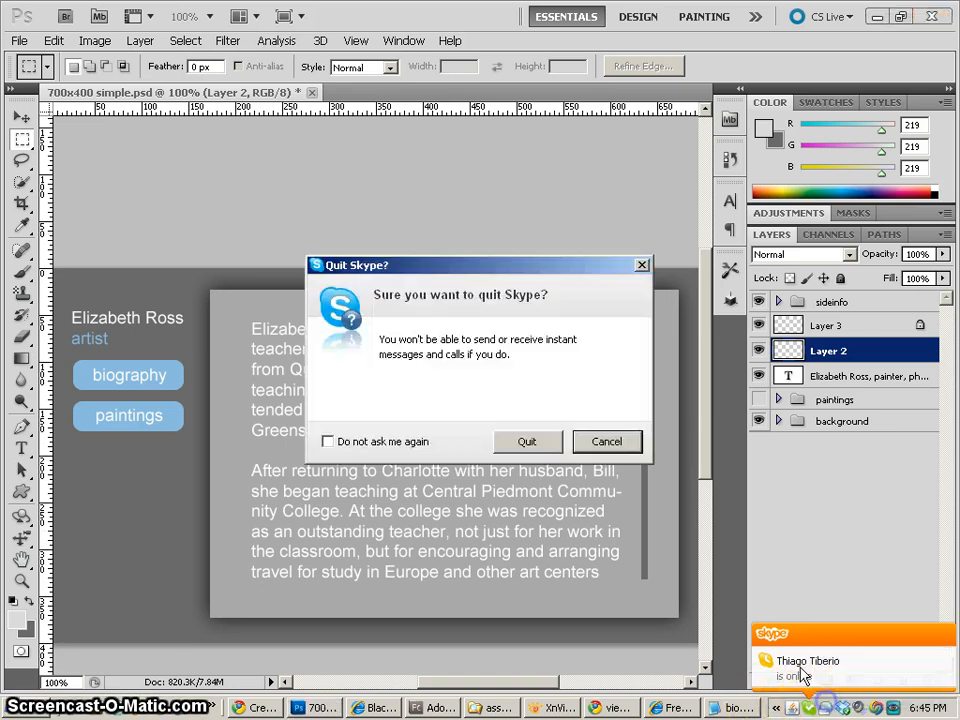
{"action": "left_click", "coordinate": [527, 441]}
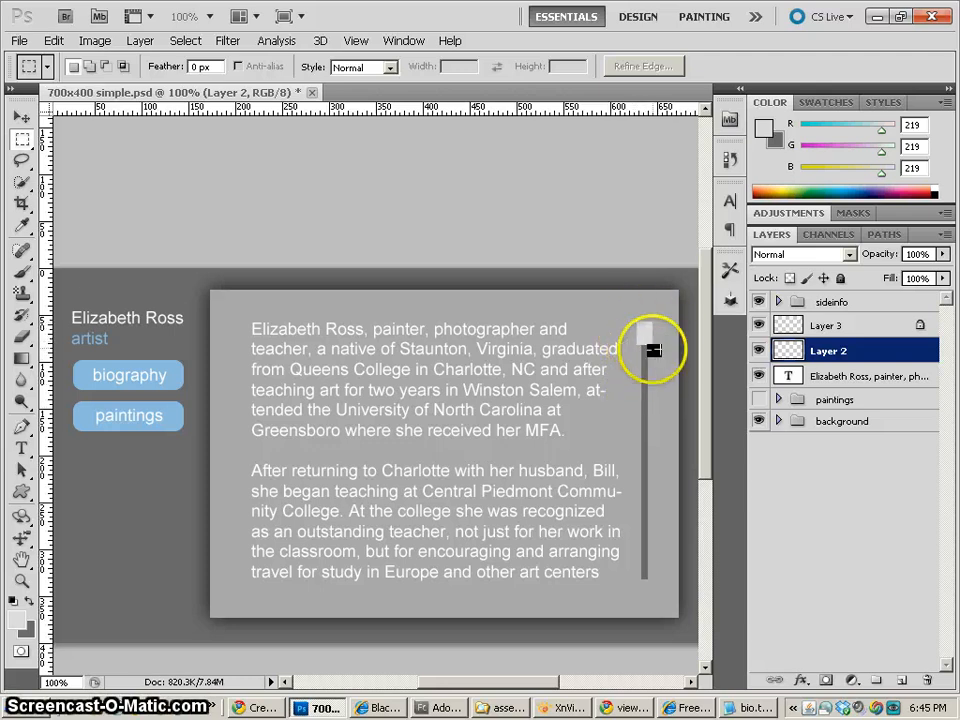
Step: Rename the narrowed track's layer, Layer 2, as scrollbar
{"action": "left_click", "coordinate": [842, 354]}
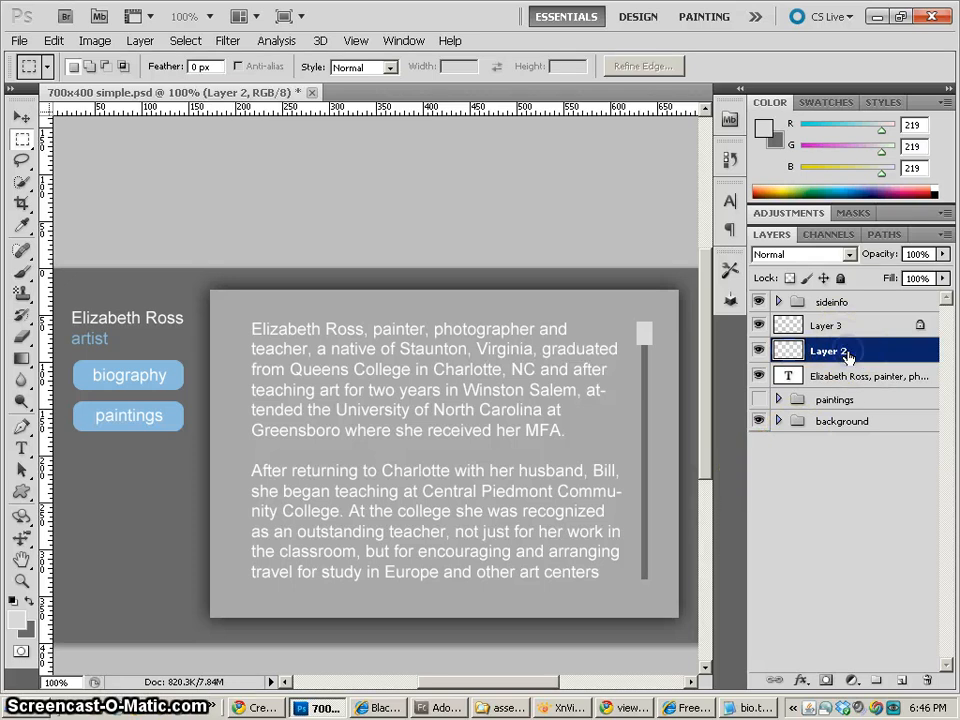
{"action": "key", "text": "space"}
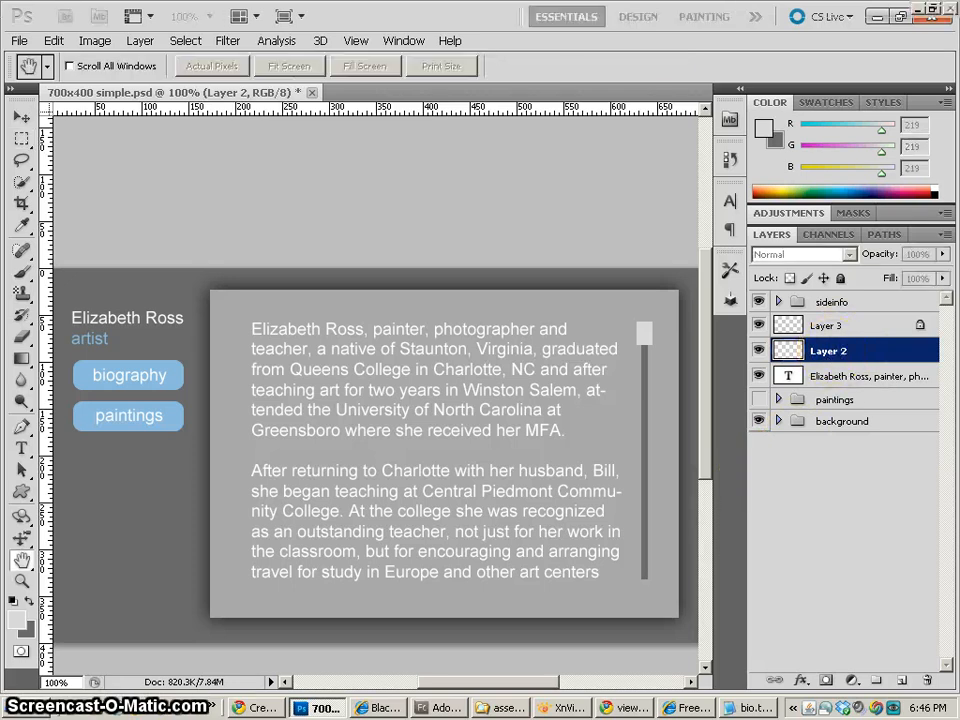
{"action": "double_click", "coordinate": [824, 351]}
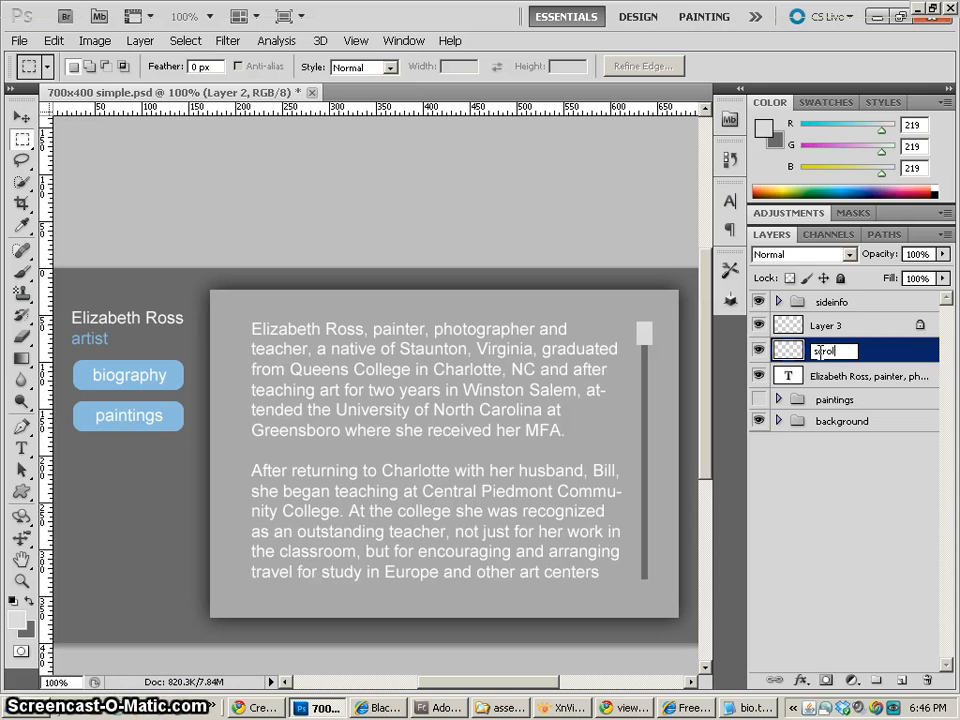
{"action": "key", "text": "Return"}
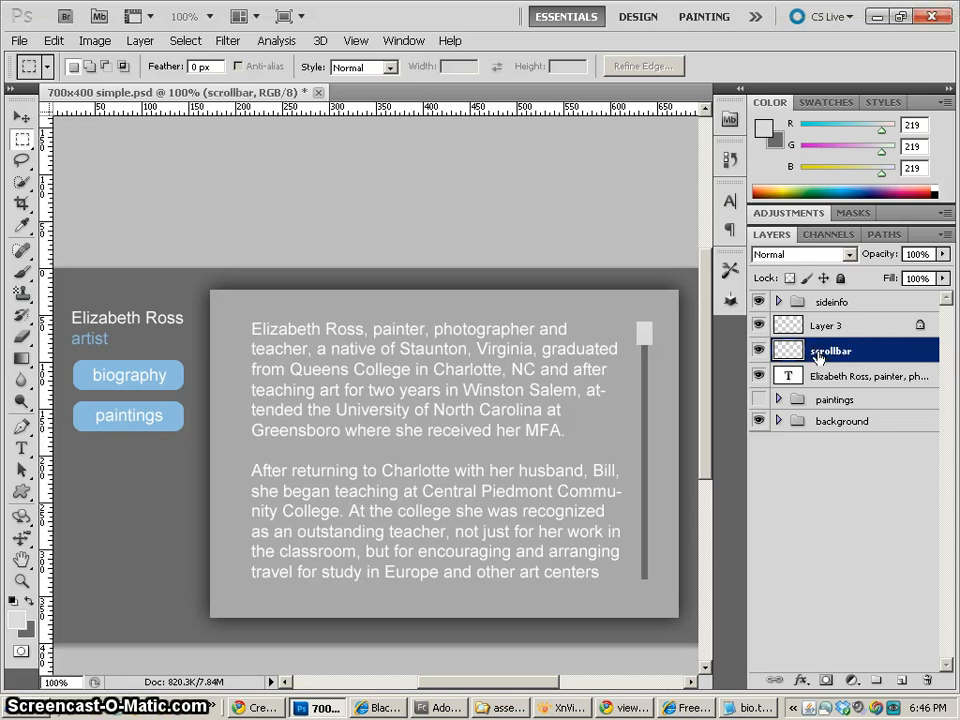
Step: Rename the light gray thumb's layer, Layer 3, as scrollbar thumb
{"action": "left_click", "coordinate": [826, 326]}
{"action": "key", "text": "h"}
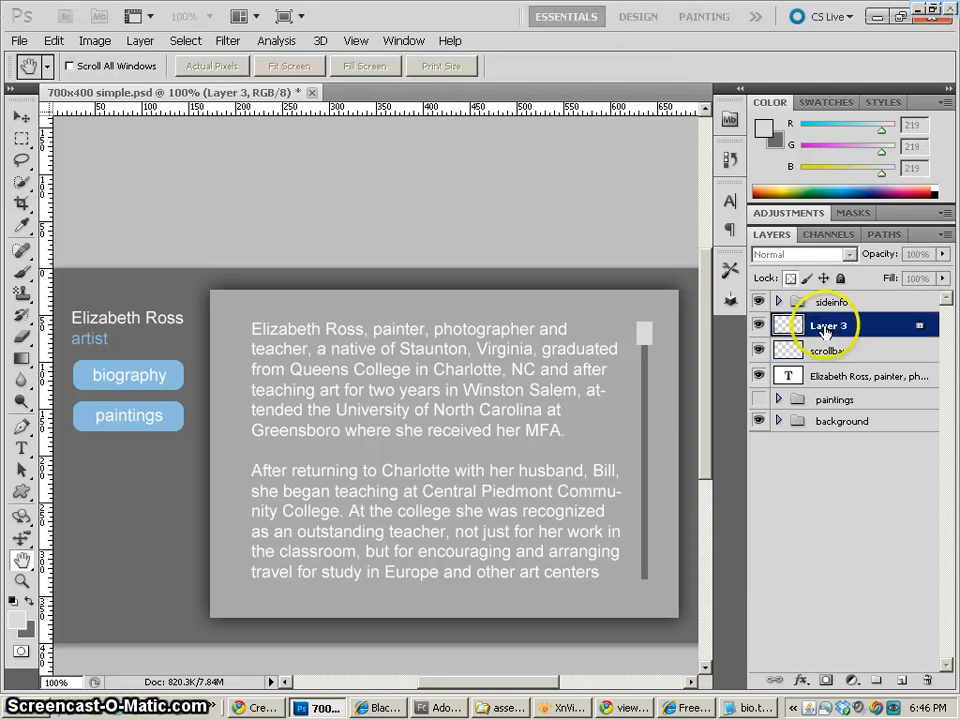
{"action": "left_click", "coordinate": [823, 330]}
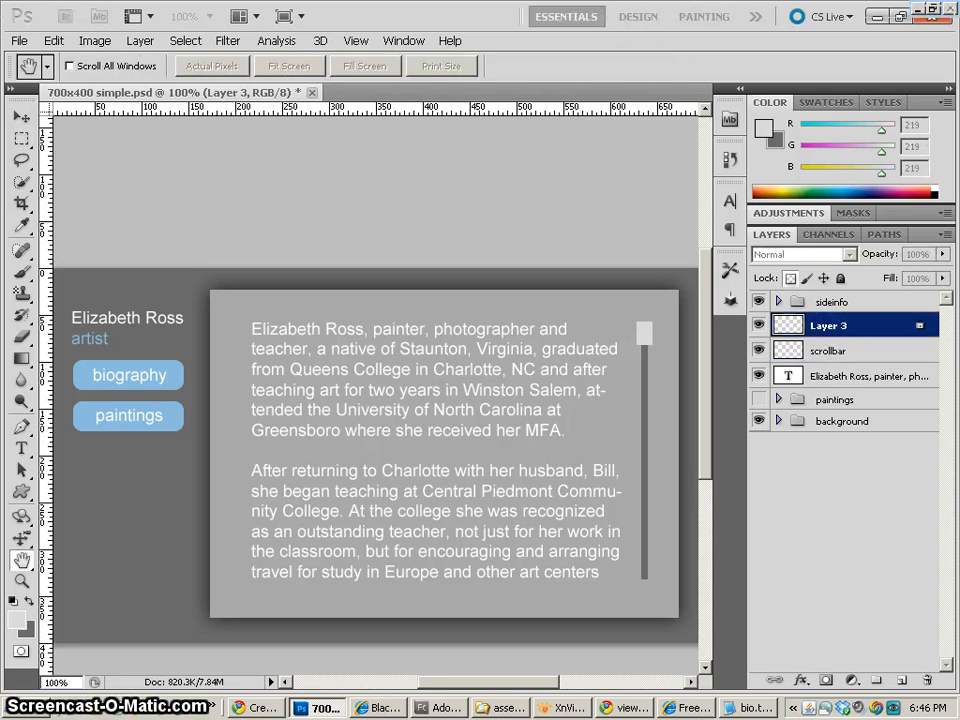
{"action": "key", "text": "m"}
{"action": "double_click", "coordinate": [823, 326]}
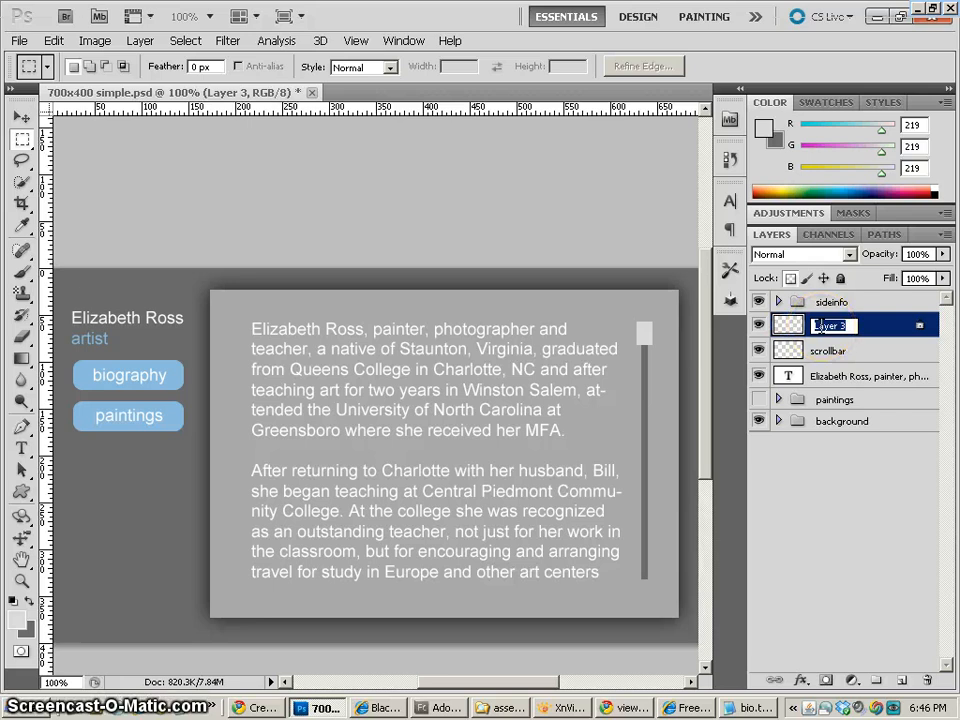
{"action": "type", "text": "scrollb"}
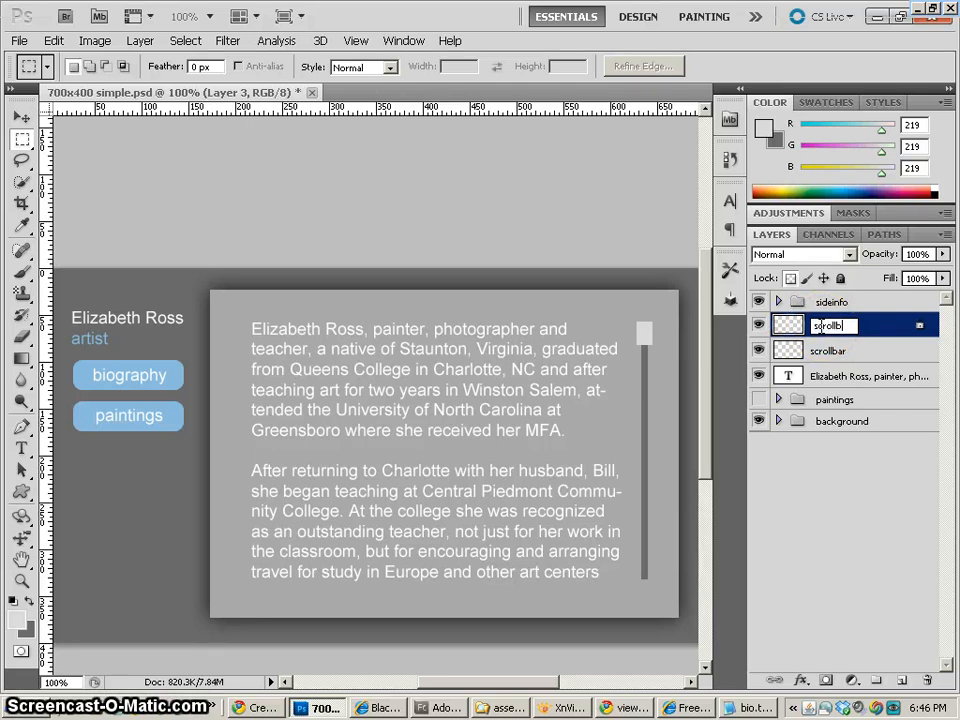
{"action": "type", "text": "ar thumb"}
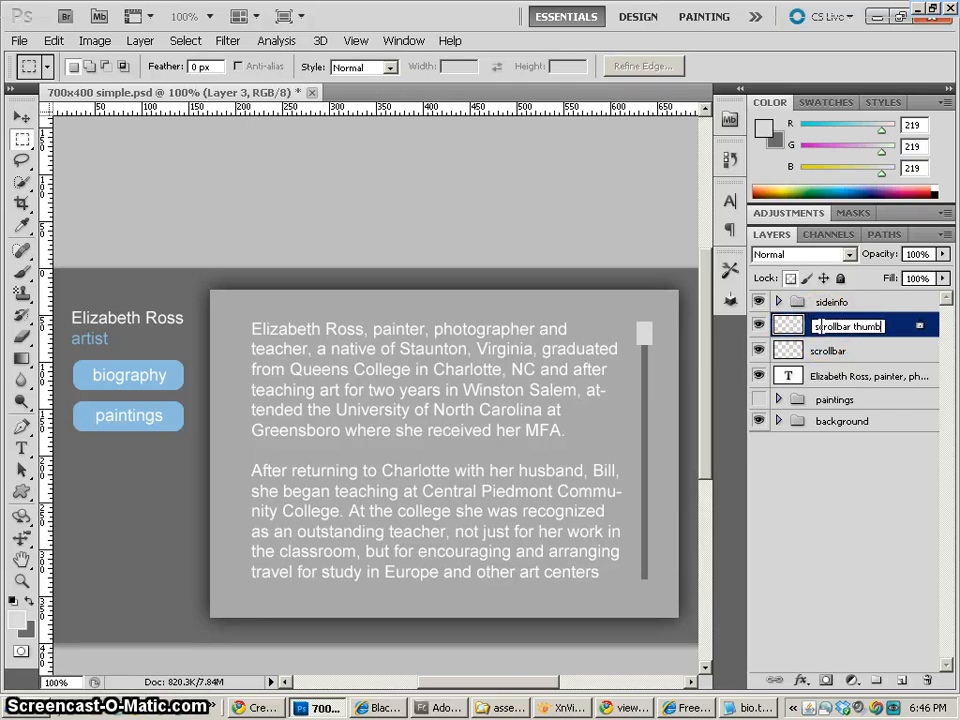
{"action": "key", "text": "Return"}
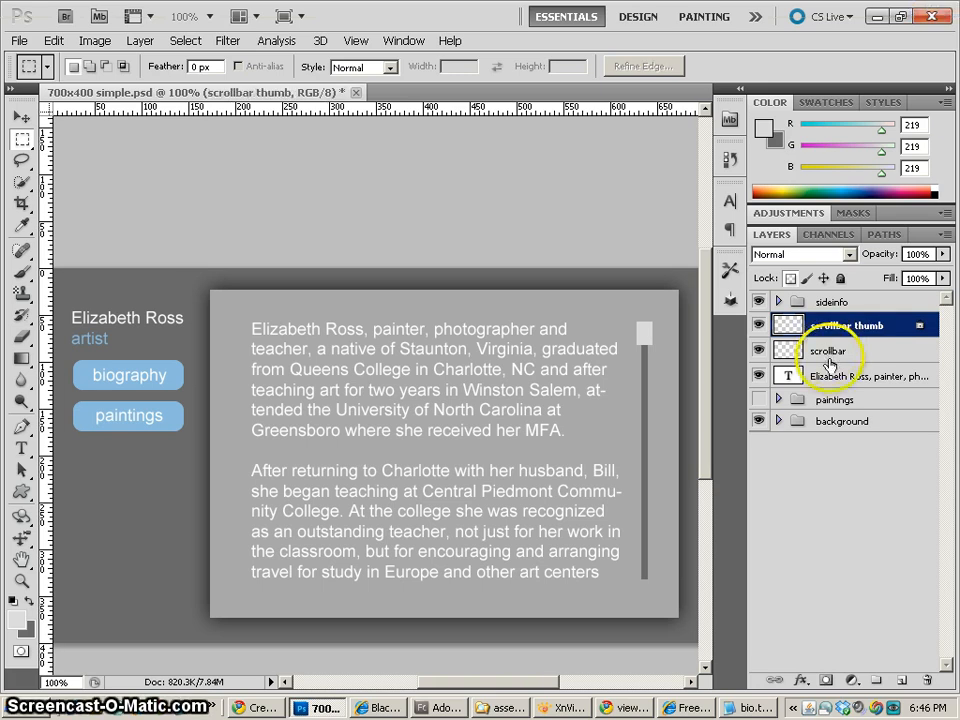
Step: Create an empty layer group and move it above the scrollbar thumb layer
{"action": "left_click", "coordinate": [830, 362]}
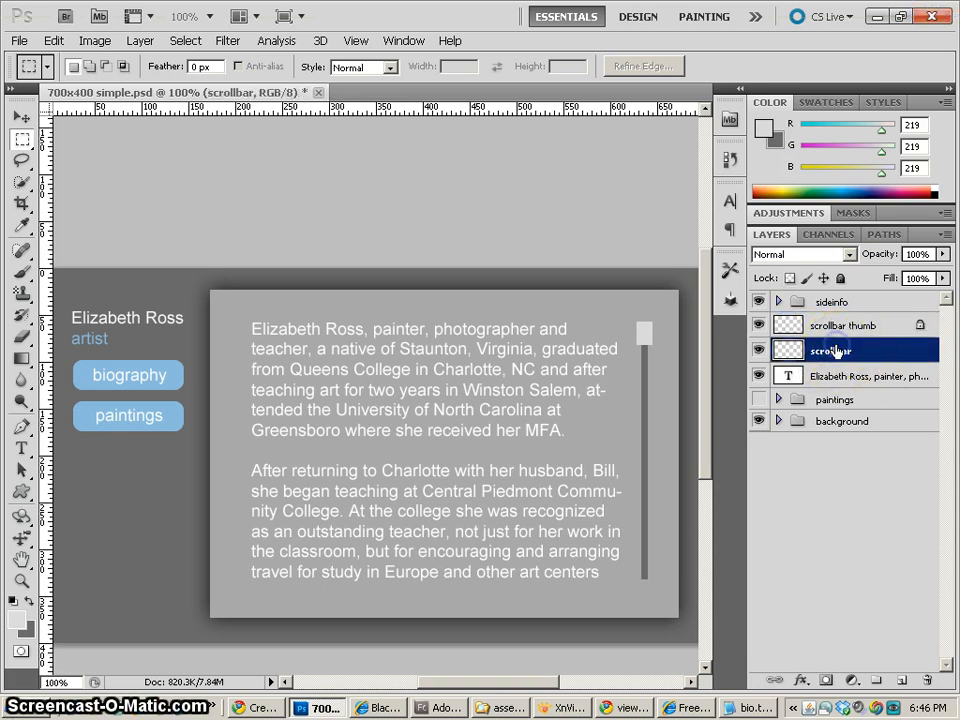
{"action": "key", "text": "h"}
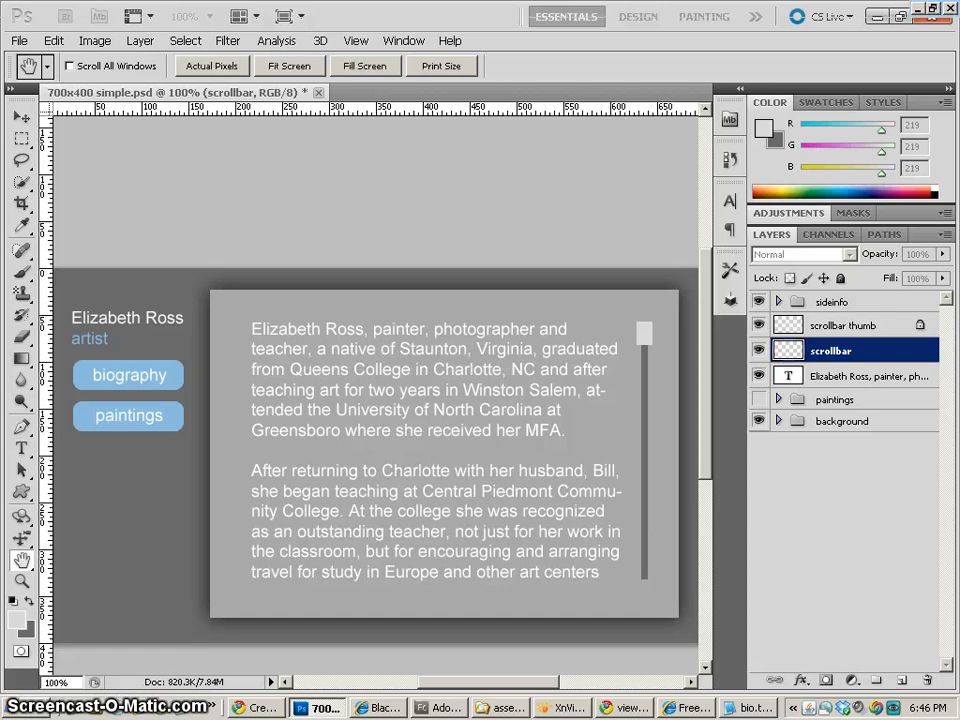
{"action": "key", "text": "m"}
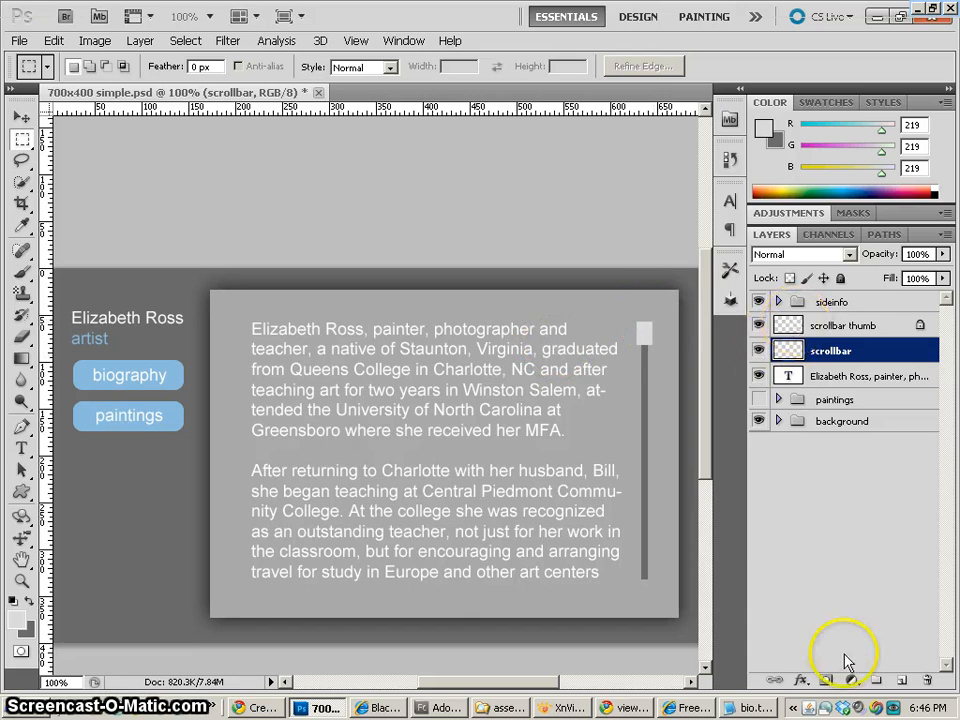
{"action": "left_click", "coordinate": [872, 679]}
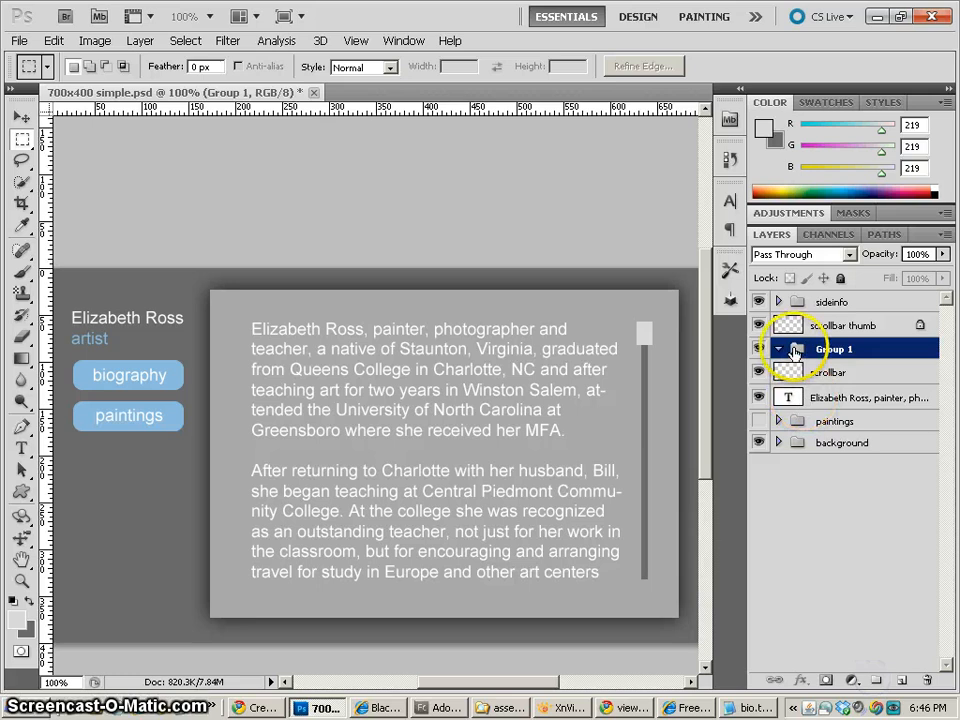
{"action": "left_click_drag", "start_coordinate": [795, 352], "coordinate": [796, 316]}
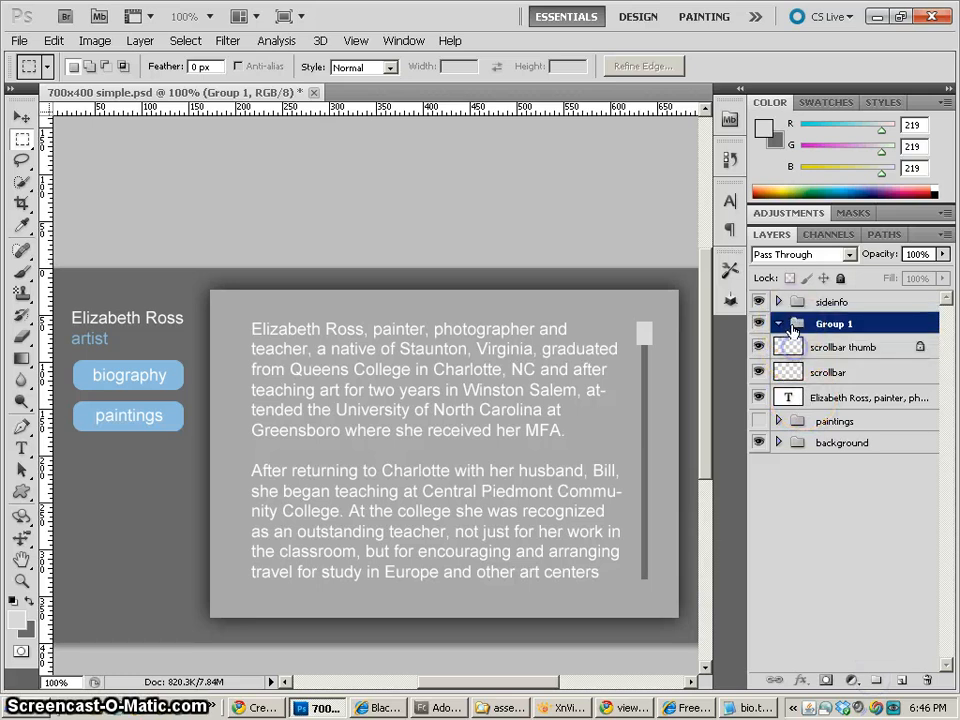
Step: Group the scrollbar thumb, scrollbar and biography text layers together
{"action": "left_click", "coordinate": [791, 350]}
{"action": "left_click", "coordinate": [830, 397], "text": "shift"}
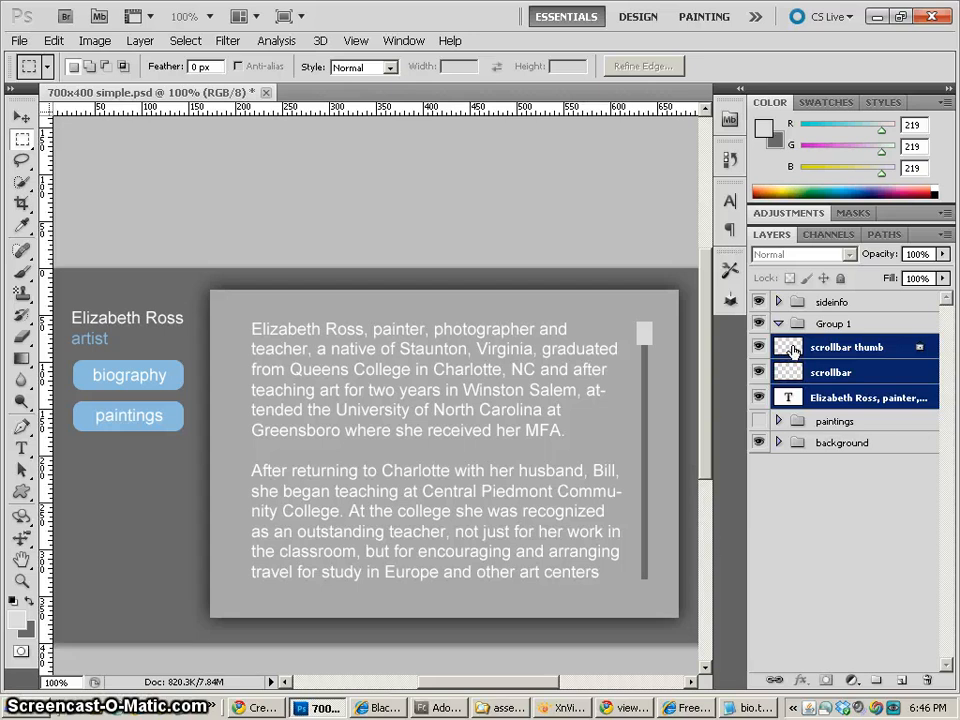
{"action": "key", "text": "ctrl+g"}
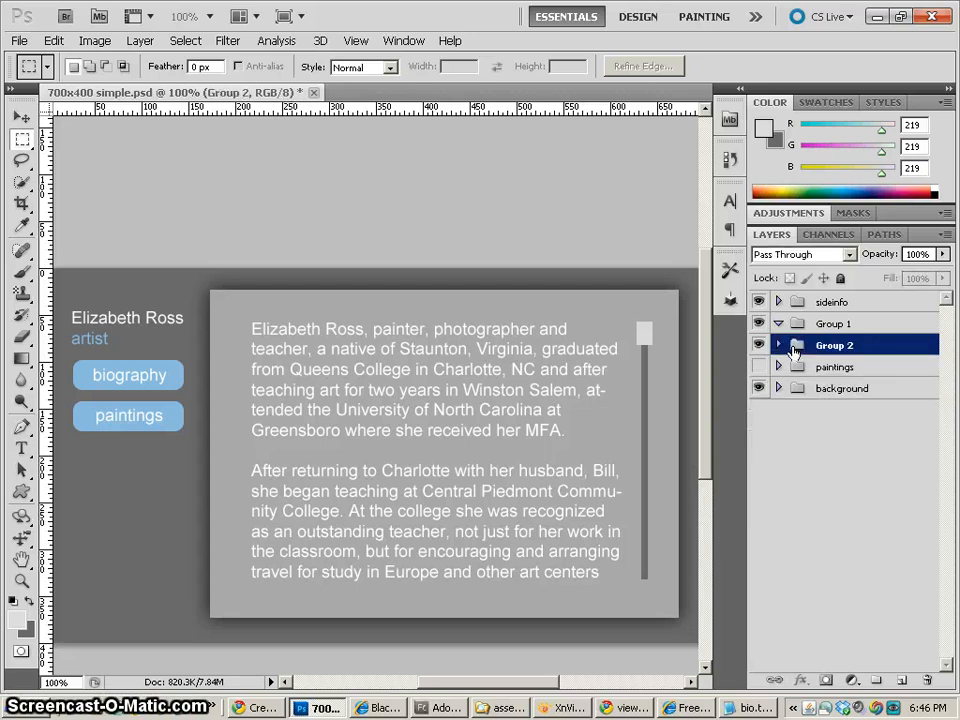
Step: Delete the empty Group 1 from the layer stack
{"action": "left_click", "coordinate": [801, 323]}
{"action": "left_click", "coordinate": [925, 680]}
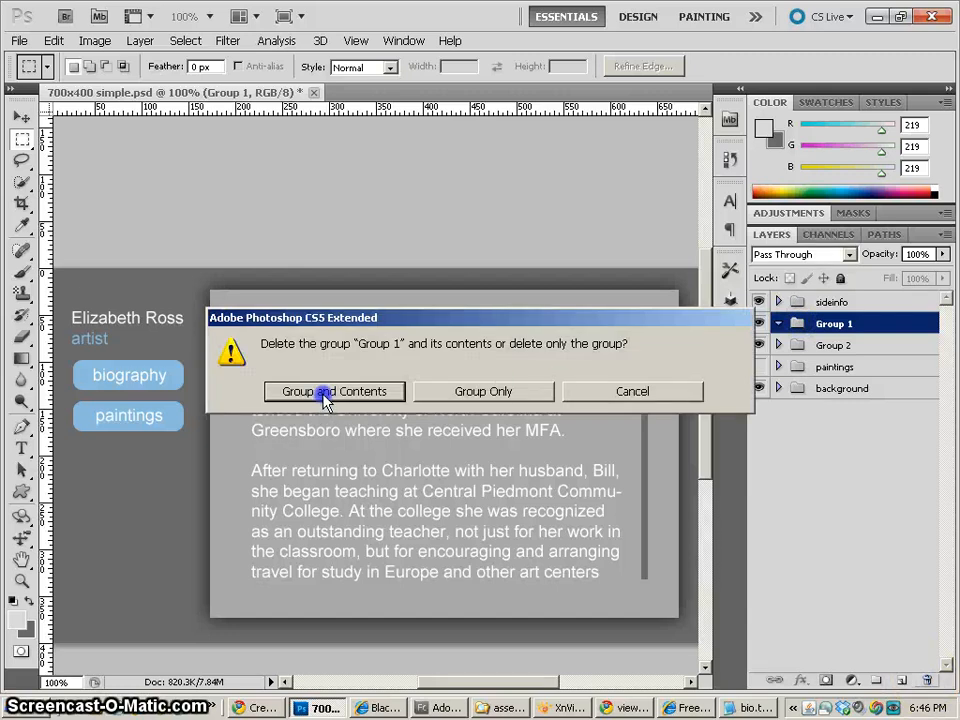
{"action": "left_click", "coordinate": [325, 391]}
Step: Expand the group holding the text and scrollbar layers and rename it as biography
{"action": "left_click", "coordinate": [778, 323]}
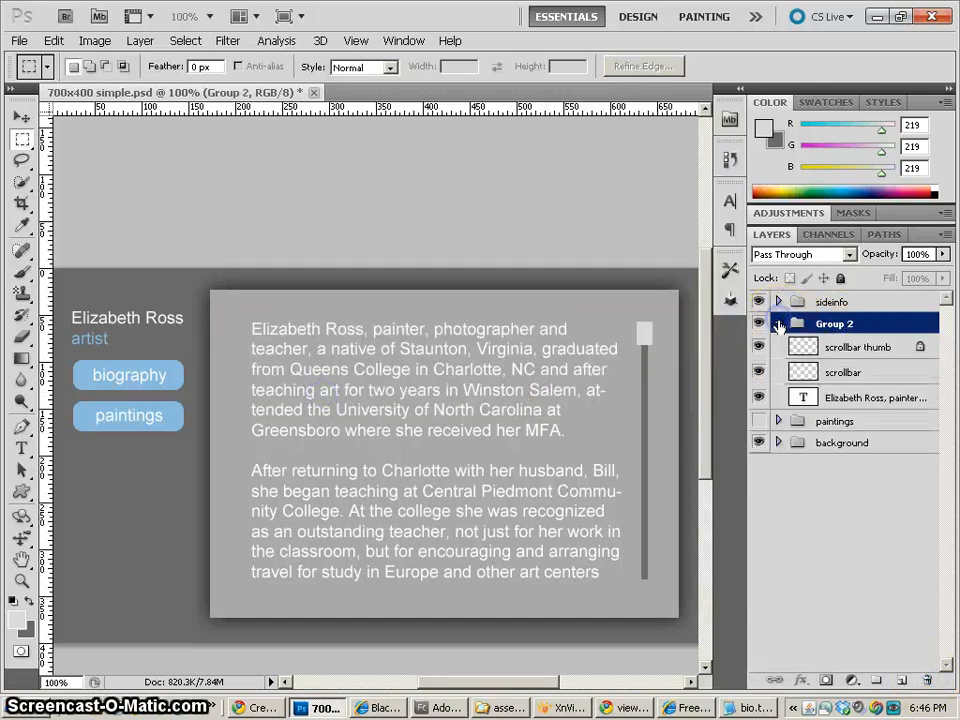
{"action": "double_click", "coordinate": [843, 333]}
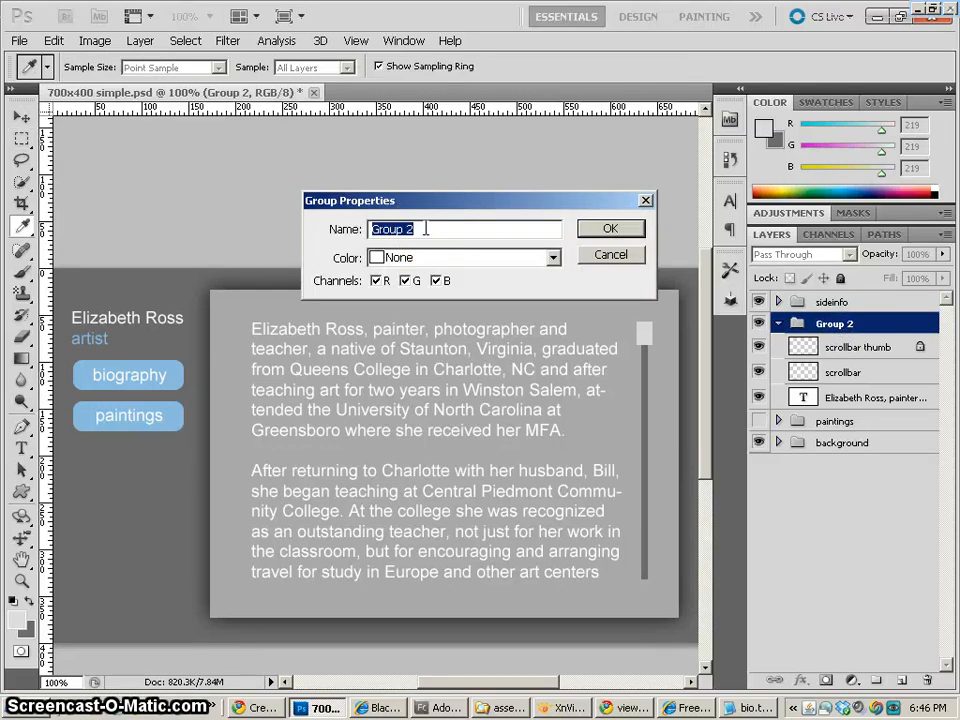
{"action": "type", "text": "bio"}
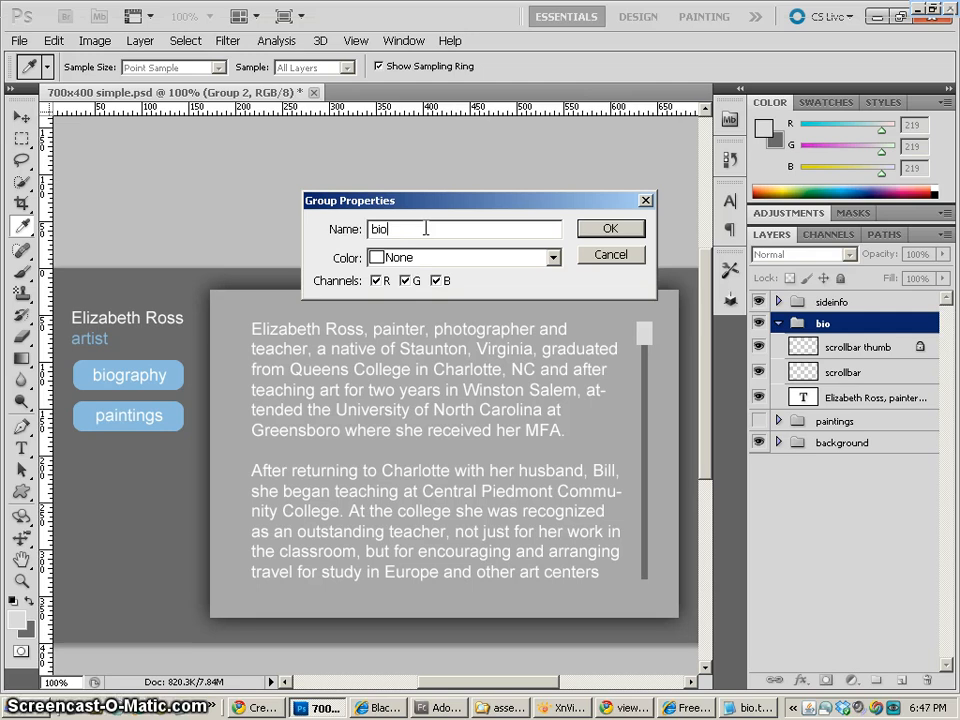
{"action": "type", "text": "graphy"}
{"action": "key", "text": "Return"}
{"action": "key", "text": "m"}
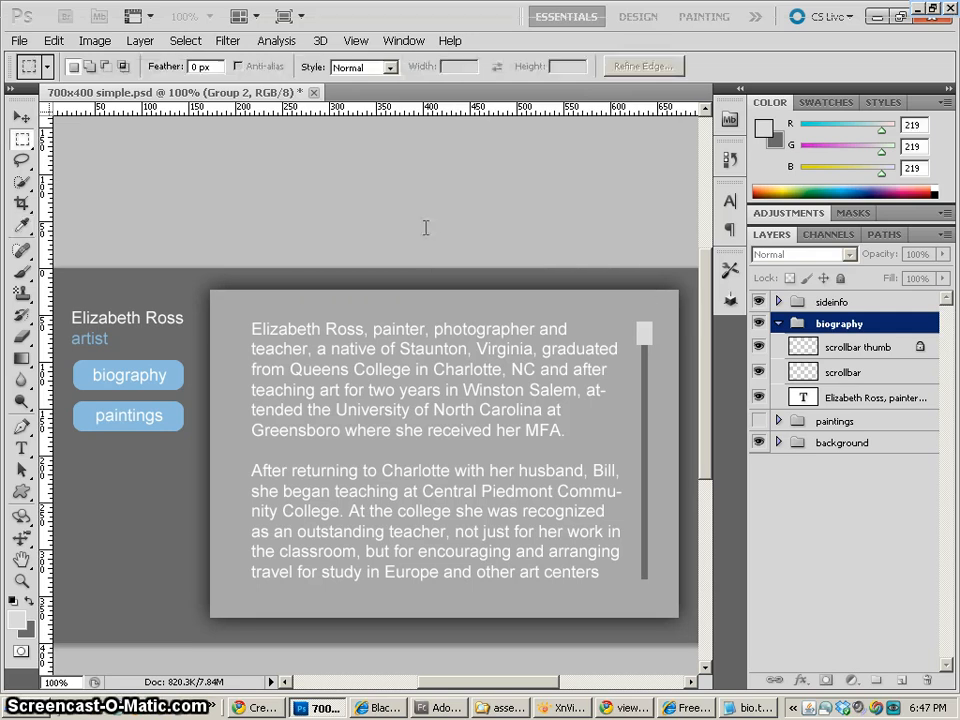
Step: Toggle the visibility of the biography text, scrollbar and scrollbar thumb layers off and on to check each layer's content
{"action": "left_click", "coordinate": [758, 398]}
{"action": "left_click", "coordinate": [758, 398]}
{"action": "left_click", "coordinate": [759, 372]}
{"action": "left_click", "coordinate": [759, 372]}
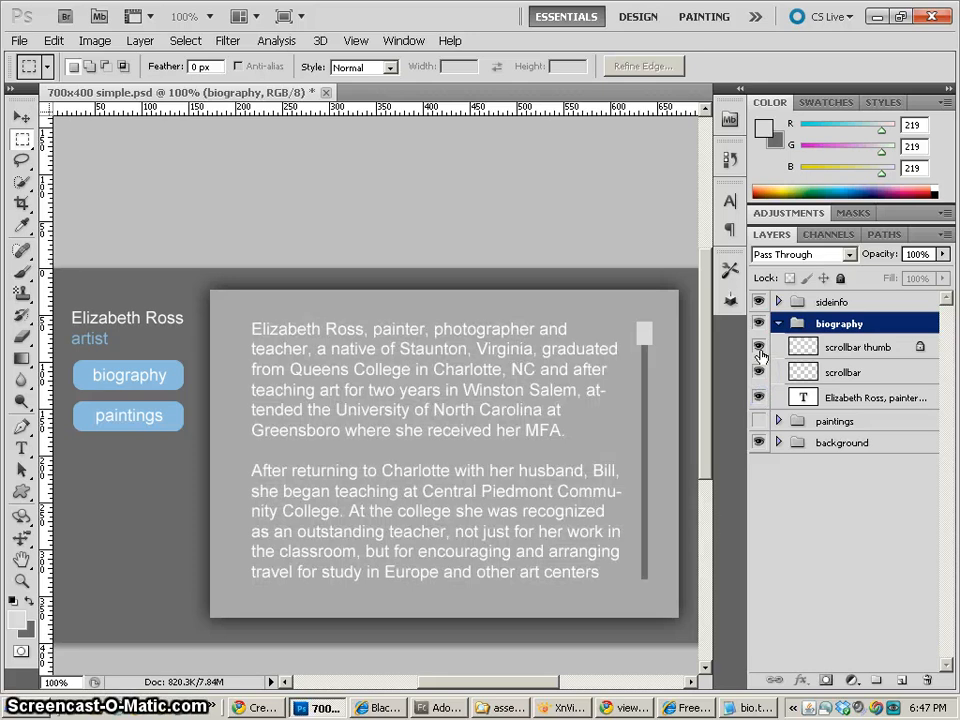
{"action": "left_click", "coordinate": [759, 347]}
{"action": "left_click", "coordinate": [759, 347]}
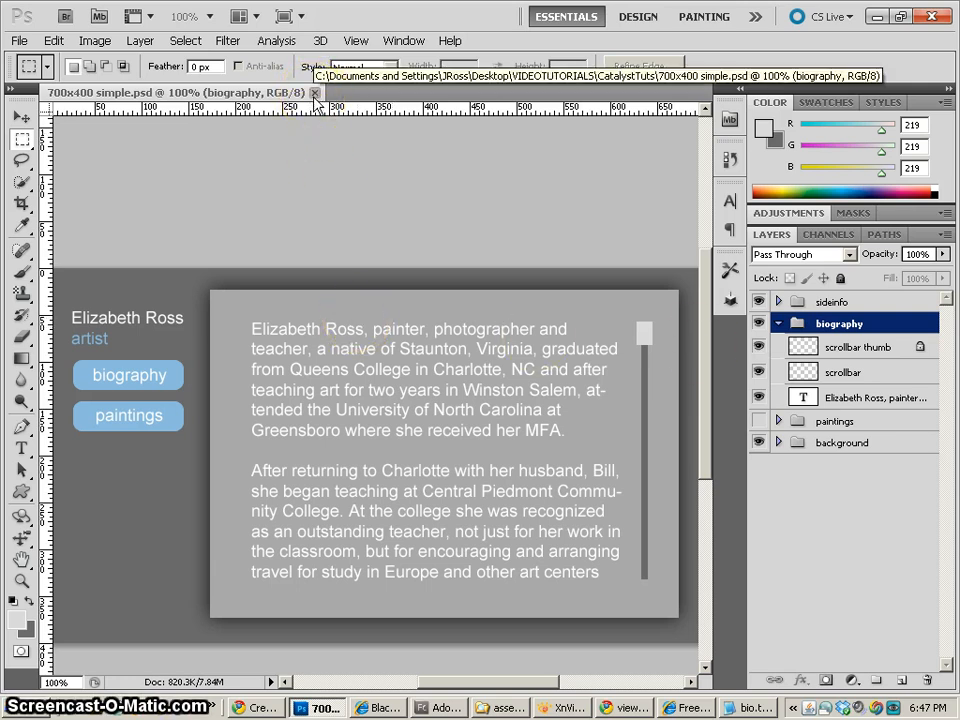
Step: Save and close 700x400 simple.psd and minimize Photoshop
{"action": "left_click", "coordinate": [316, 93]}
{"action": "left_click", "coordinate": [880, 16]}
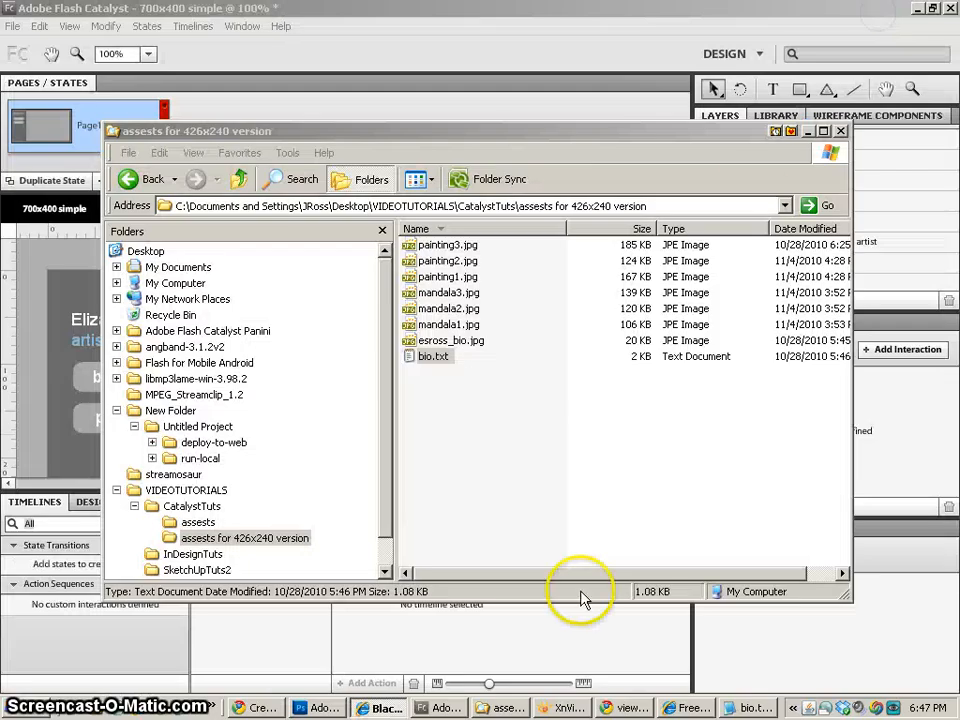
Step: Switch to Flash Catalyst and close the open 700x400 simple project without saving its changes
{"action": "left_click", "coordinate": [186, 90]}
{"action": "left_click", "coordinate": [14, 26]}
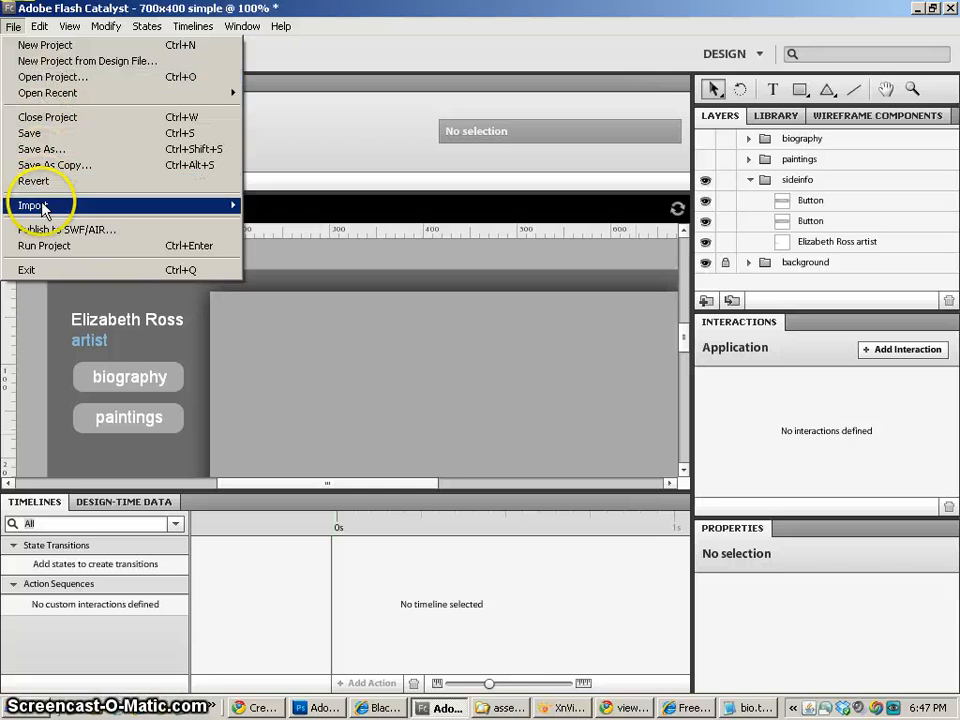
{"action": "left_click", "coordinate": [45, 117]}
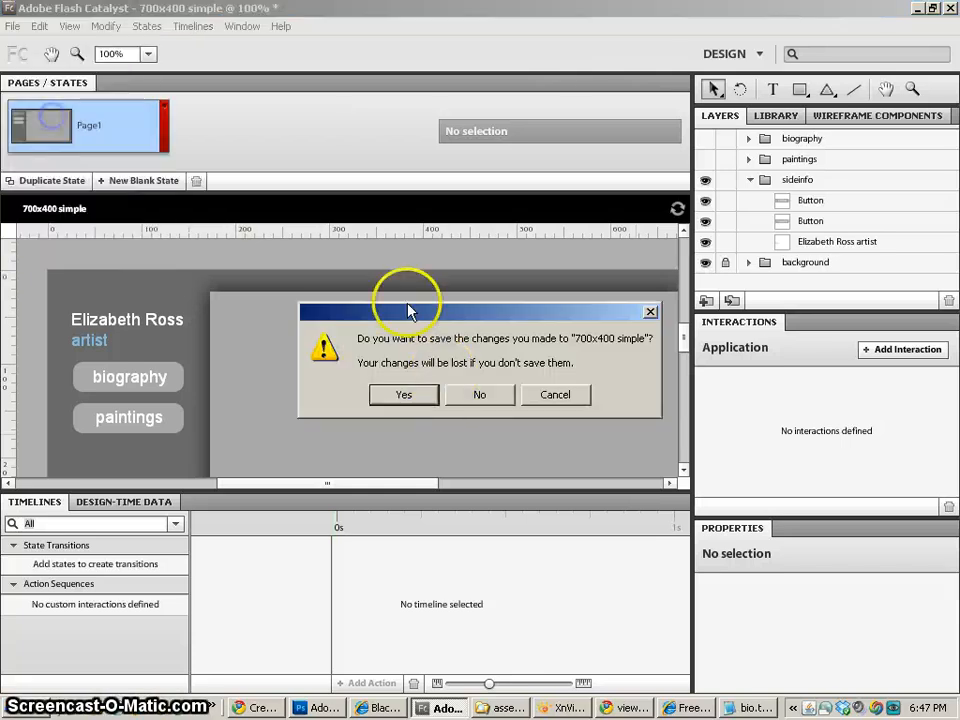
{"action": "left_click", "coordinate": [467, 394]}
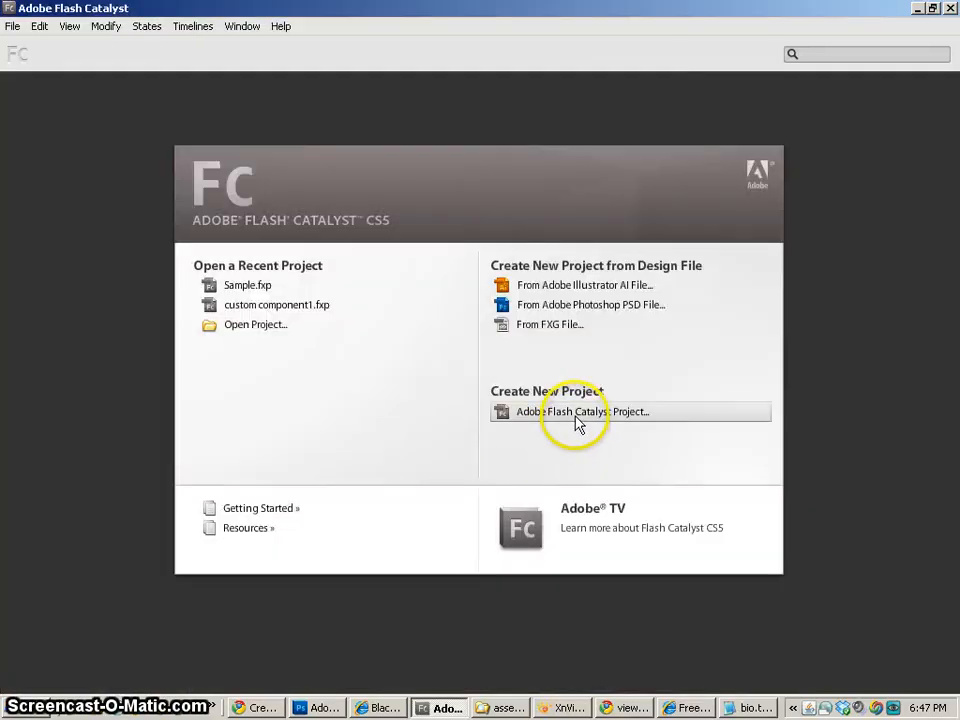
Step: Examine the advanced layer import options of 700x400 simple.psd, including those for the scrollbar thumb layer, and cancel the import
{"action": "left_click", "coordinate": [586, 306]}
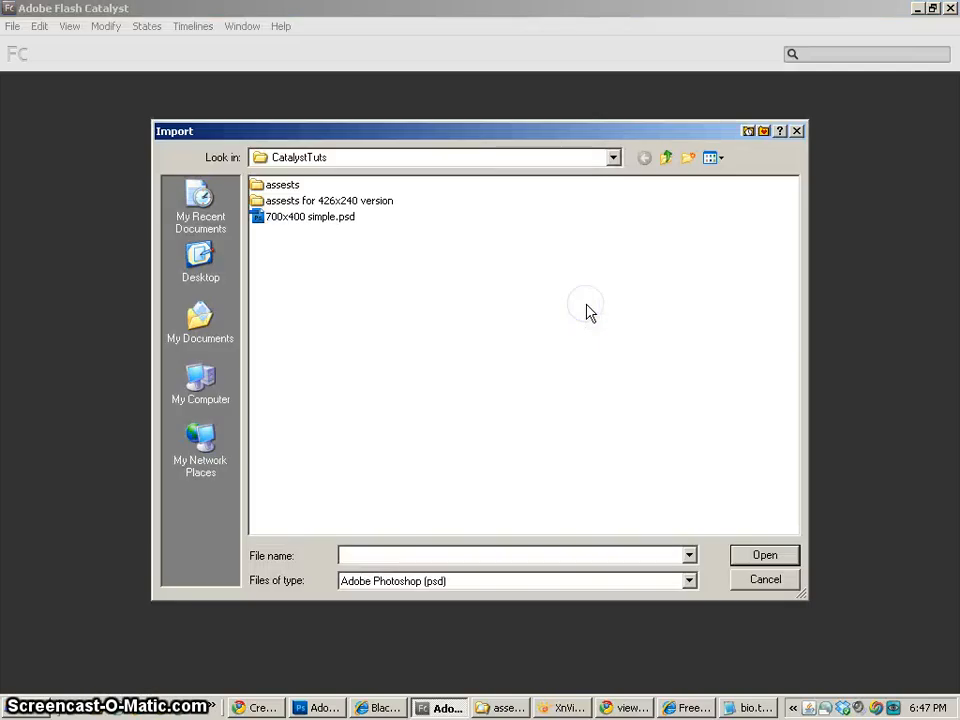
{"action": "left_click", "coordinate": [312, 218]}
{"action": "left_click", "coordinate": [765, 555]}
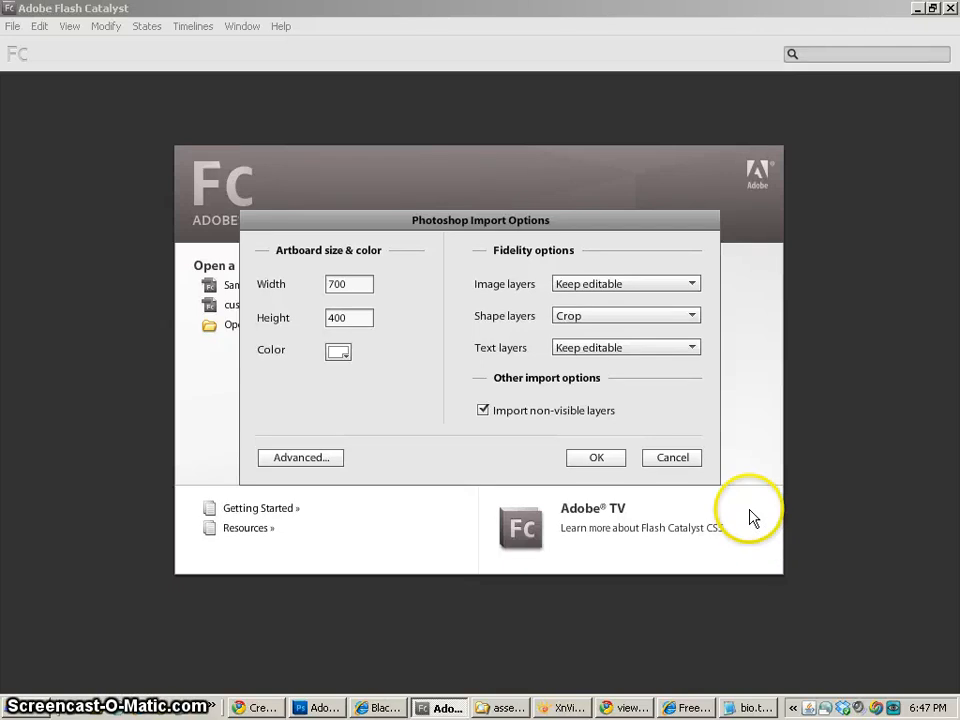
{"action": "left_click", "coordinate": [272, 458]}
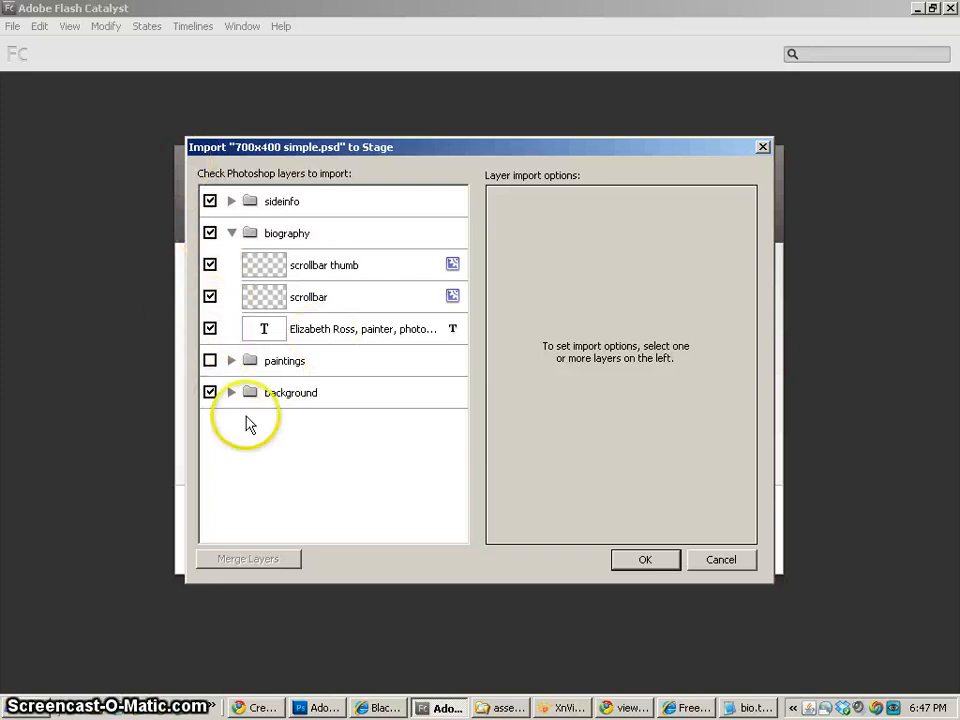
{"action": "left_click", "coordinate": [280, 266]}
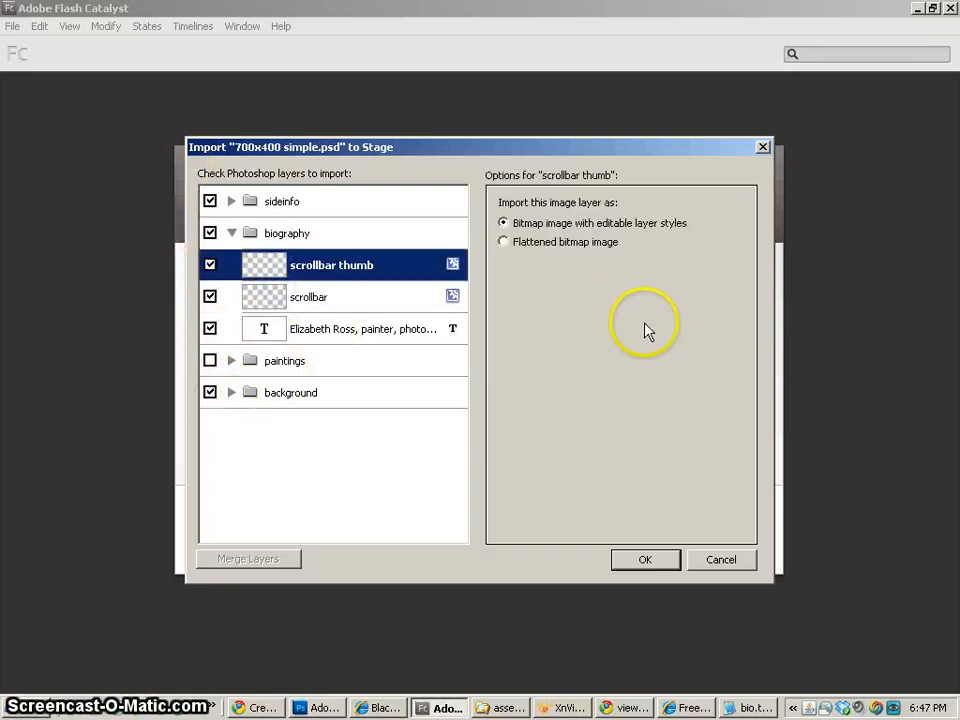
{"action": "left_click", "coordinate": [724, 563]}
Step: Create a new project from the Photoshop file 700x400 simple.psd, accepting the 700 by 400 artboard and default fidelity options
{"action": "left_click", "coordinate": [592, 306]}
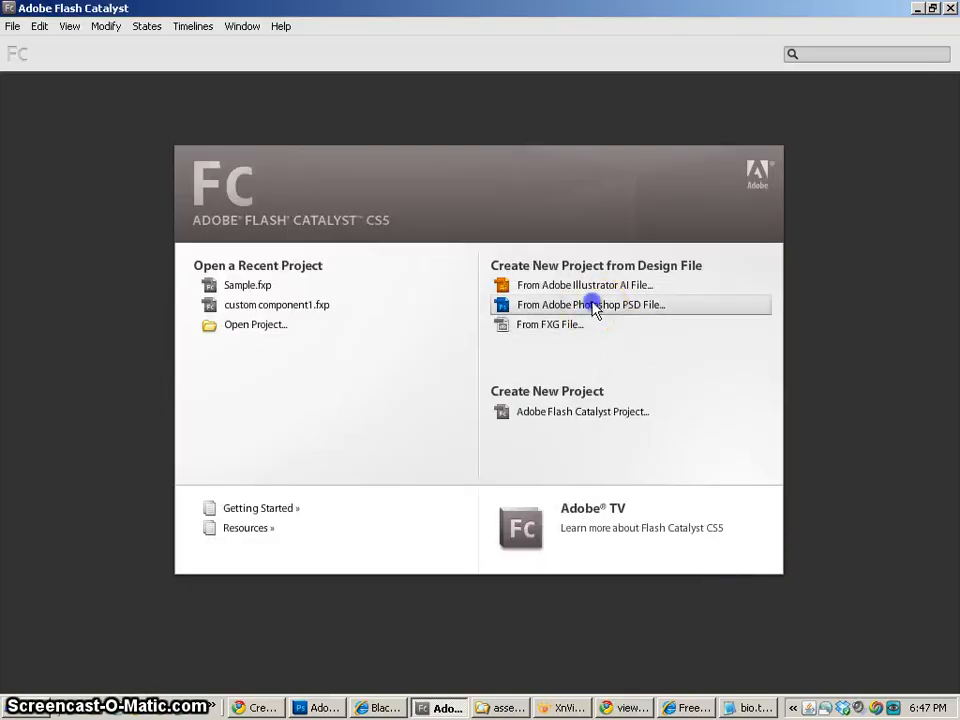
{"action": "left_click", "coordinate": [321, 222]}
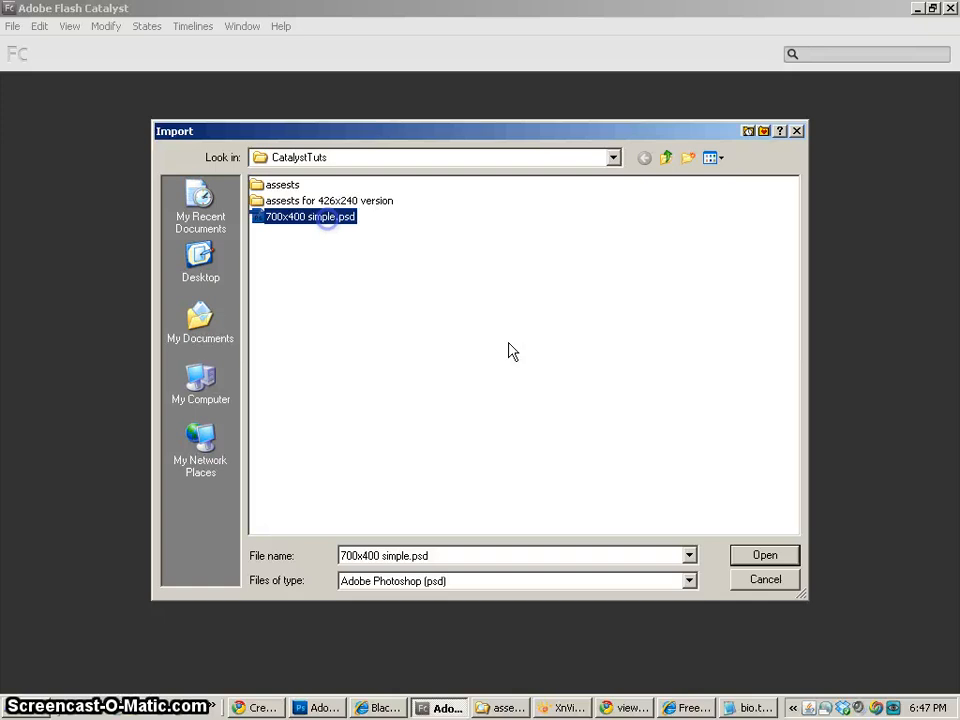
{"action": "left_click", "coordinate": [762, 556]}
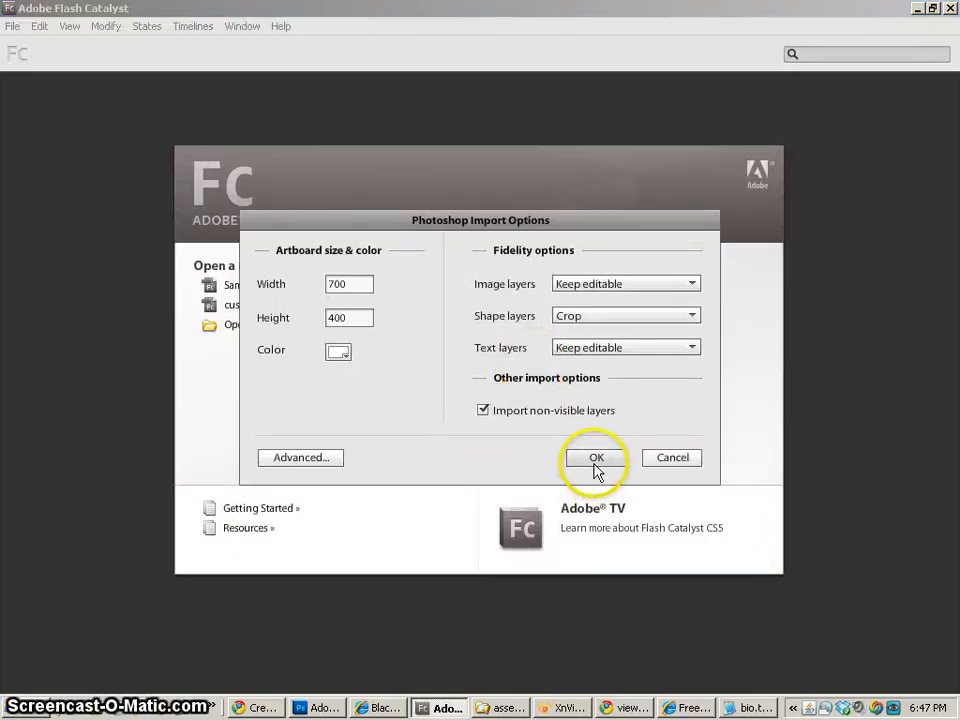
{"action": "left_click", "coordinate": [595, 462]}
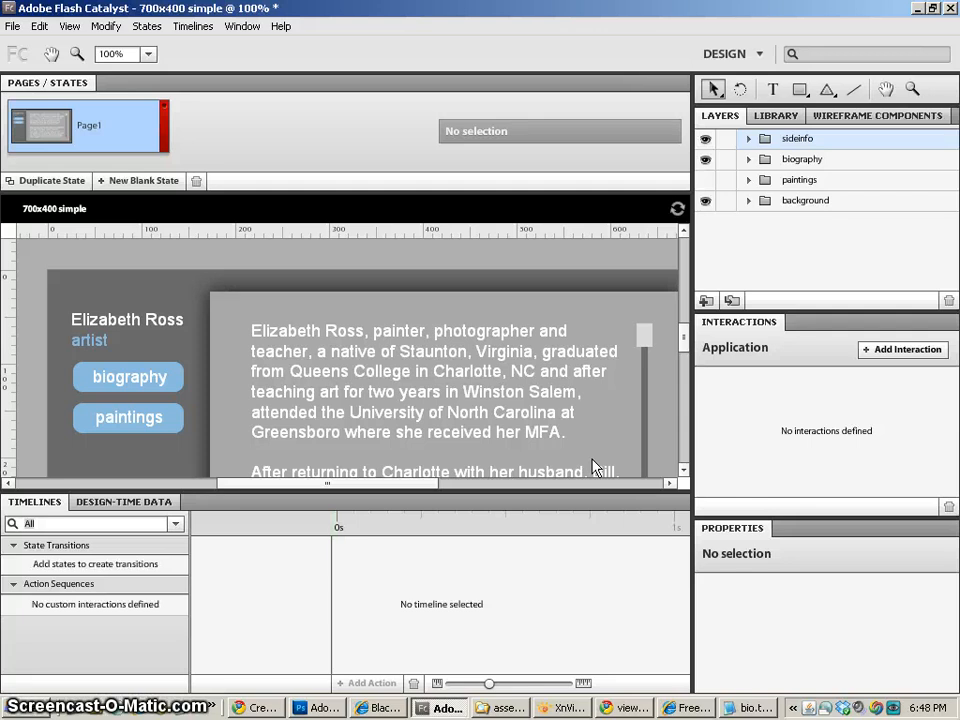
Step: Try moving the biography text block sideways across the artboard and undo the move
{"action": "left_click_drag", "start_coordinate": [497, 366], "coordinate": [395, 356]}
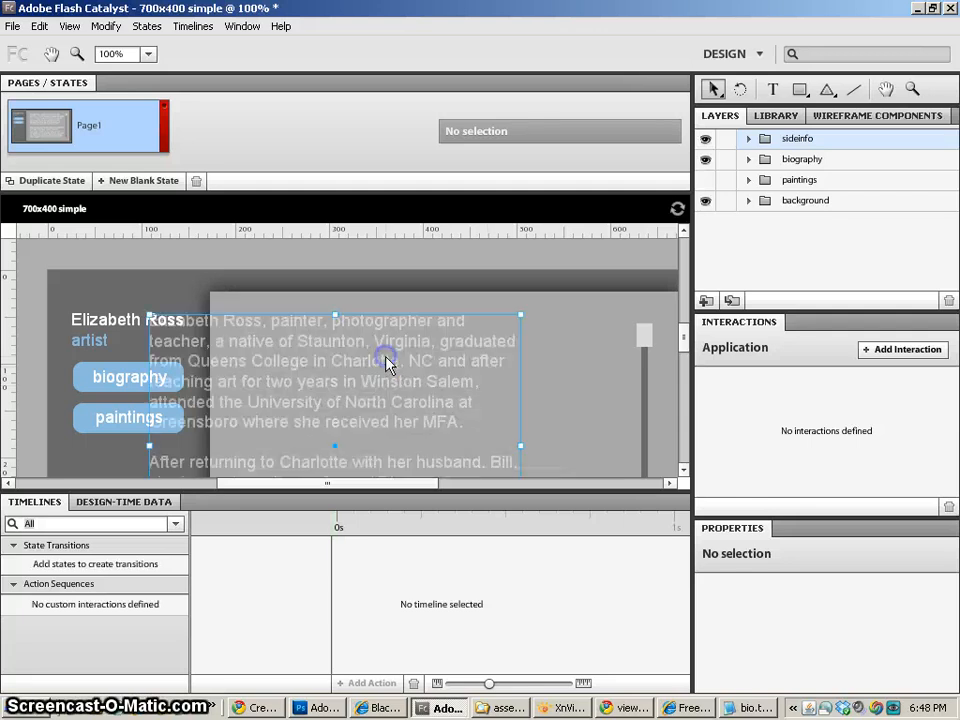
{"action": "left_click", "coordinate": [470, 316]}
{"action": "key", "text": "ctrl+z"}
Step: Select the scrollbar thumb on the artboard and expand the biography group in an enlarged layer list
{"action": "left_click", "coordinate": [644, 334]}
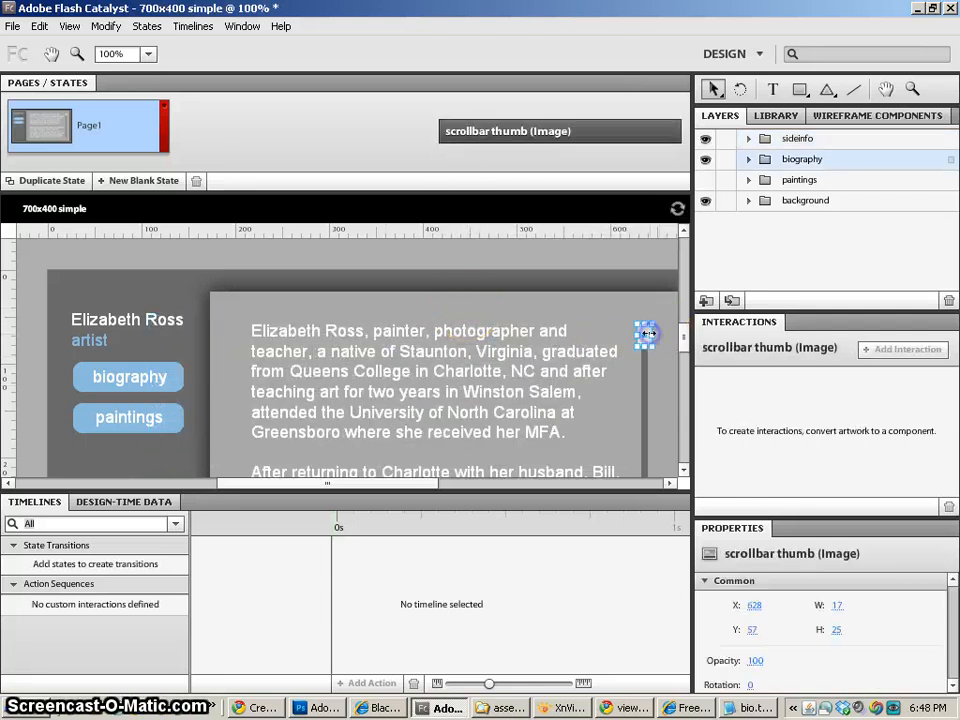
{"action": "left_click", "coordinate": [749, 159]}
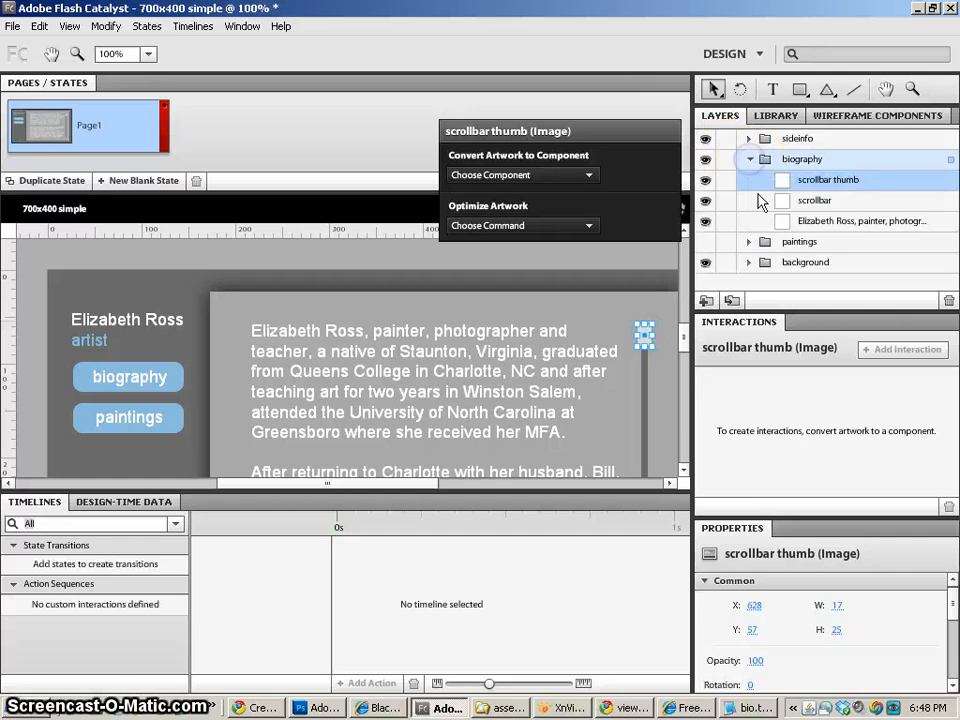
{"action": "left_click_drag", "start_coordinate": [778, 313], "coordinate": [778, 443]}
Step: Make the paintings group visible, and hide and collapse the biography group
{"action": "left_click", "coordinate": [706, 242]}
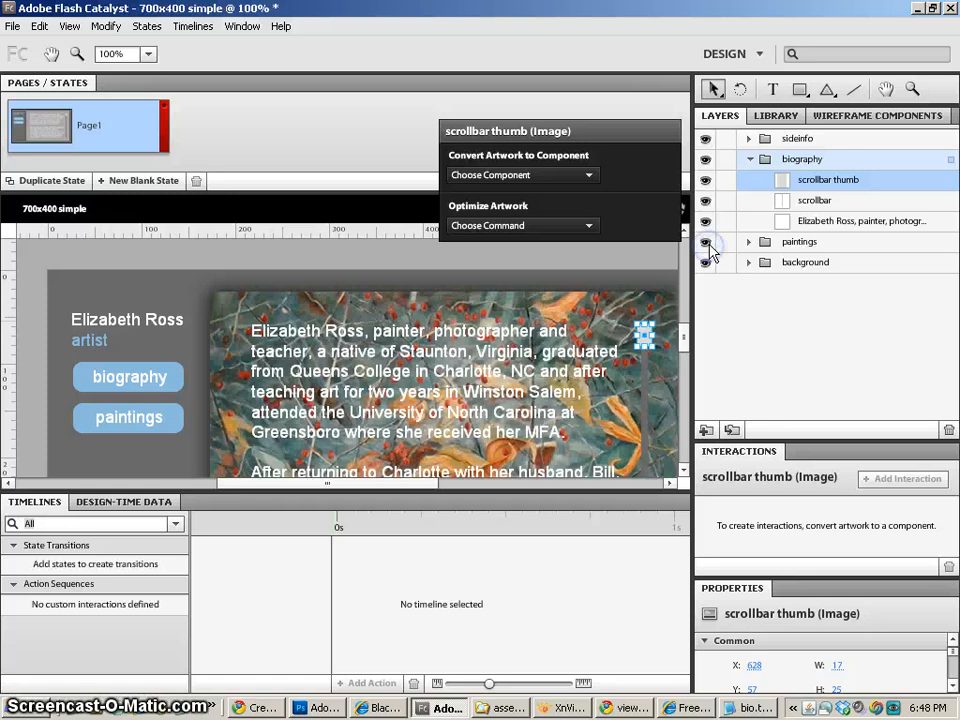
{"action": "left_click", "coordinate": [706, 242]}
{"action": "left_click", "coordinate": [706, 242]}
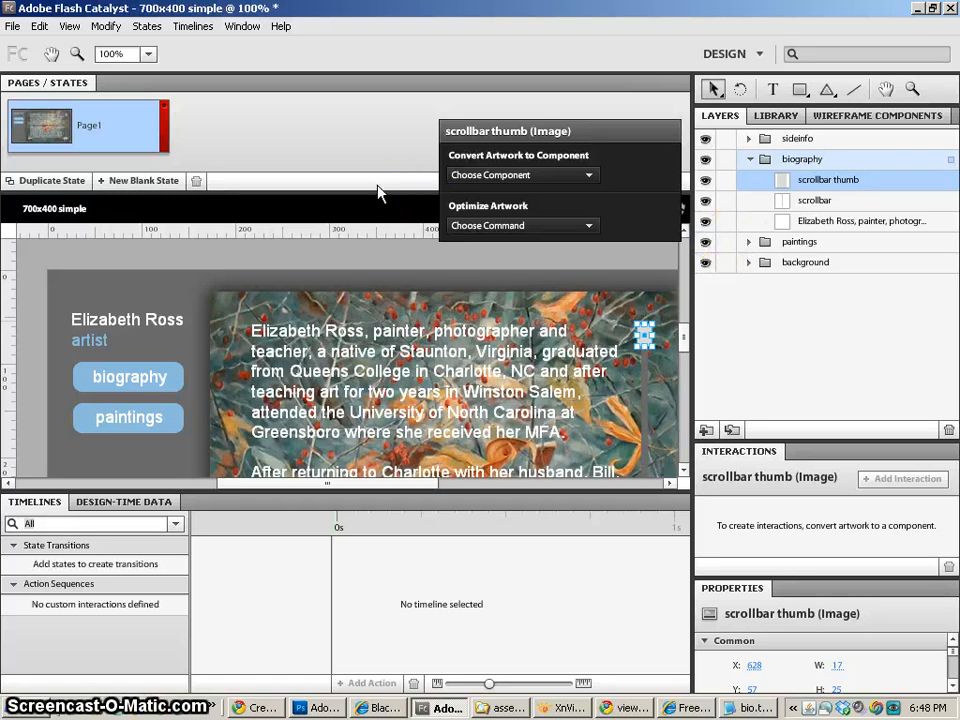
{"action": "left_click", "coordinate": [749, 159]}
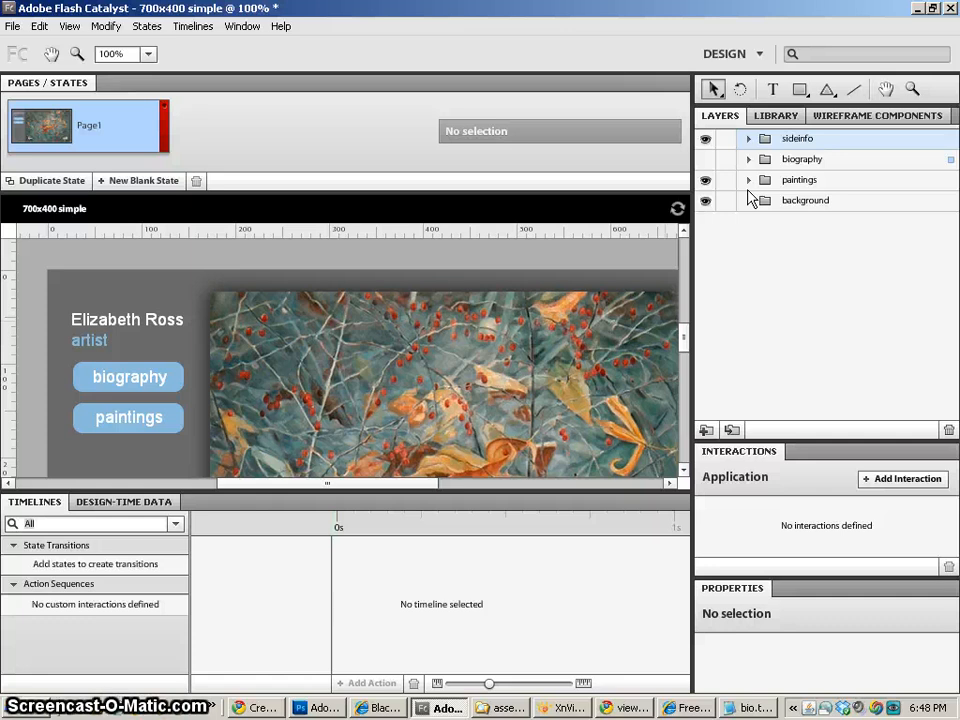
Step: Save the project under the name project1 as an FXP file in the CatalystTuts folder
{"action": "left_click", "coordinate": [12, 26]}
{"action": "left_click", "coordinate": [20, 148]}
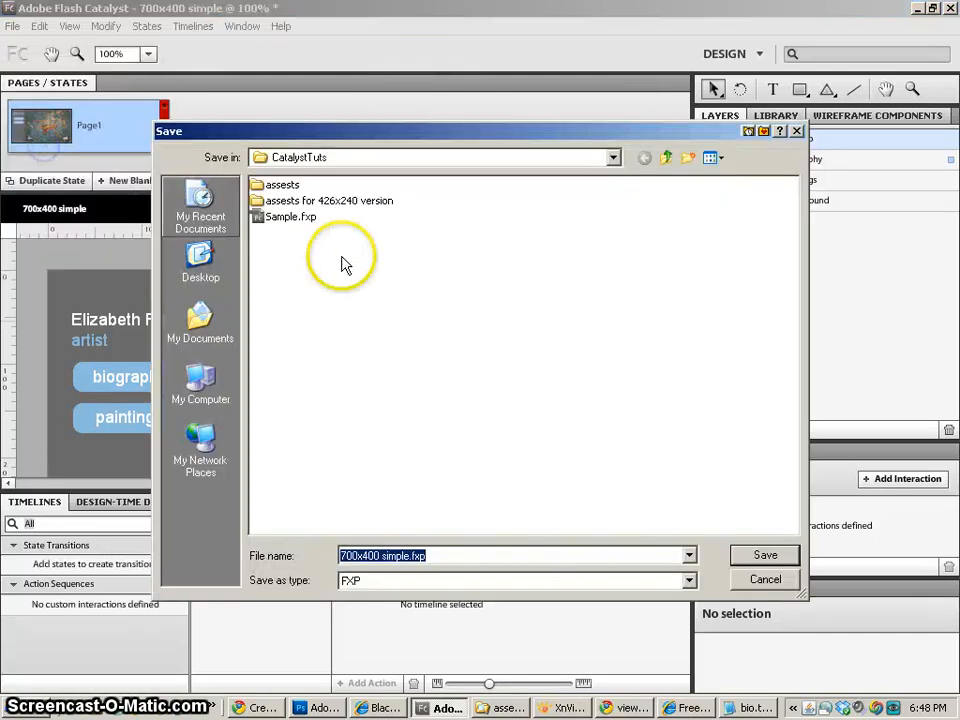
{"action": "left_click", "coordinate": [340, 258]}
{"action": "left_click", "coordinate": [440, 559]}
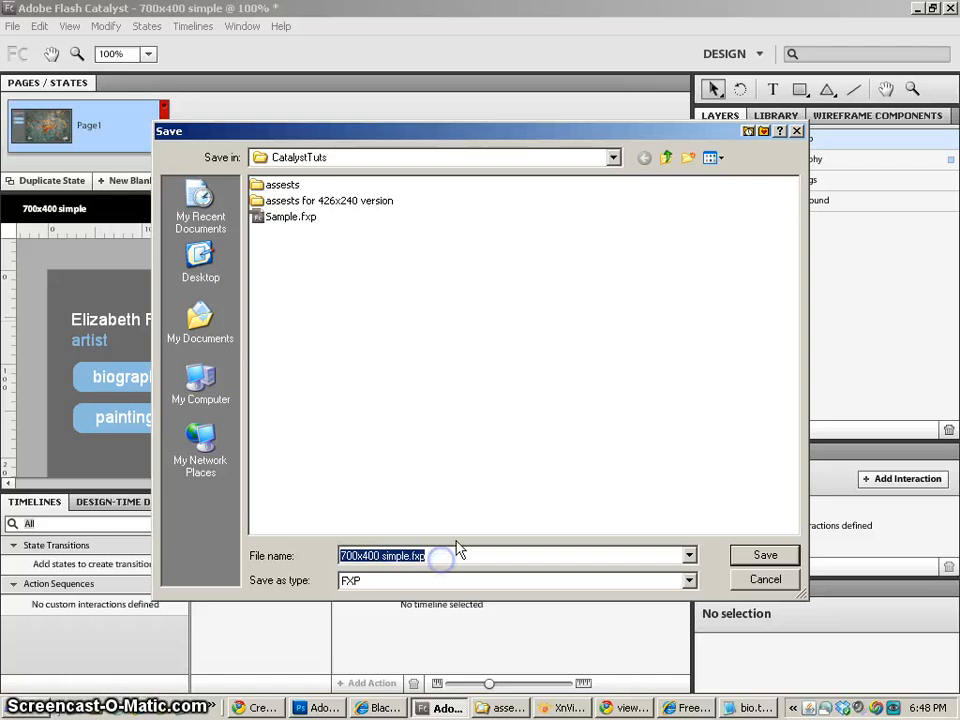
{"action": "type", "text": "project1"}
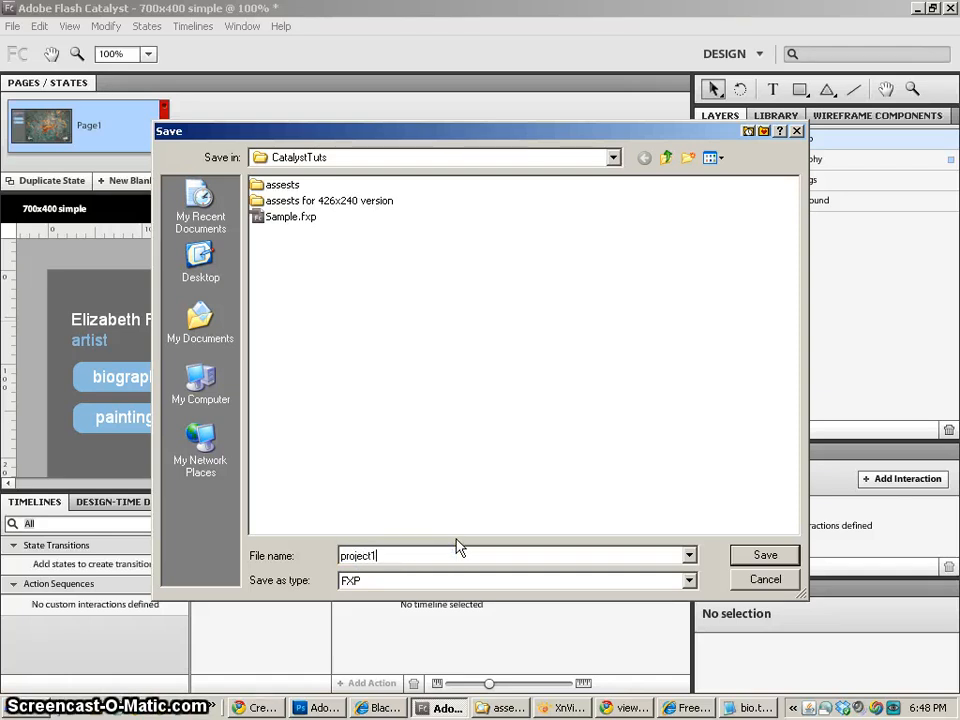
{"action": "key", "text": "Return"}
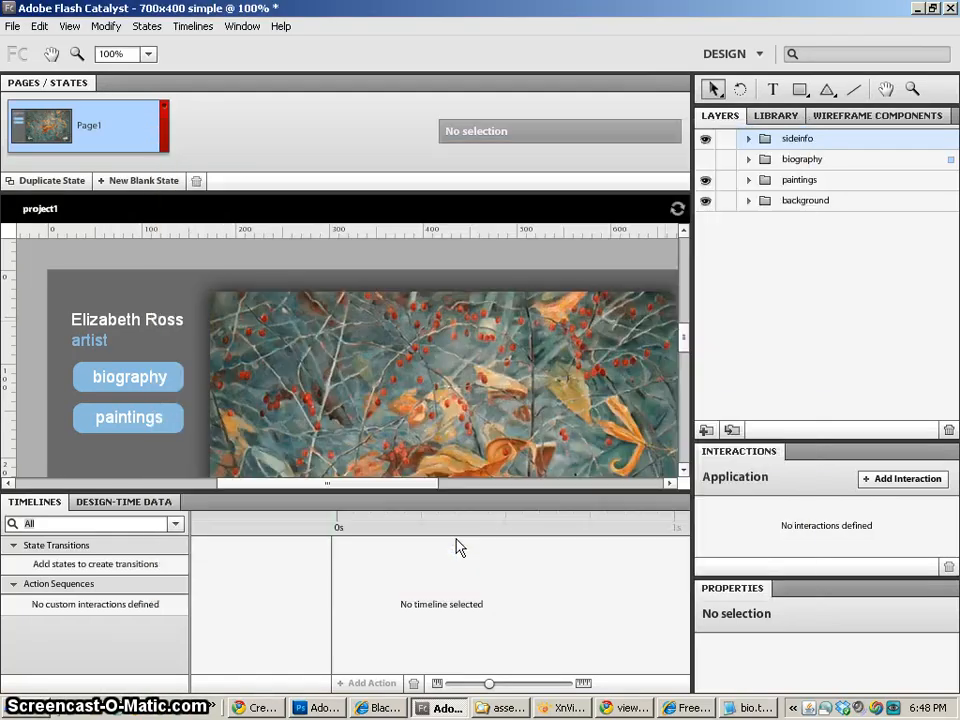